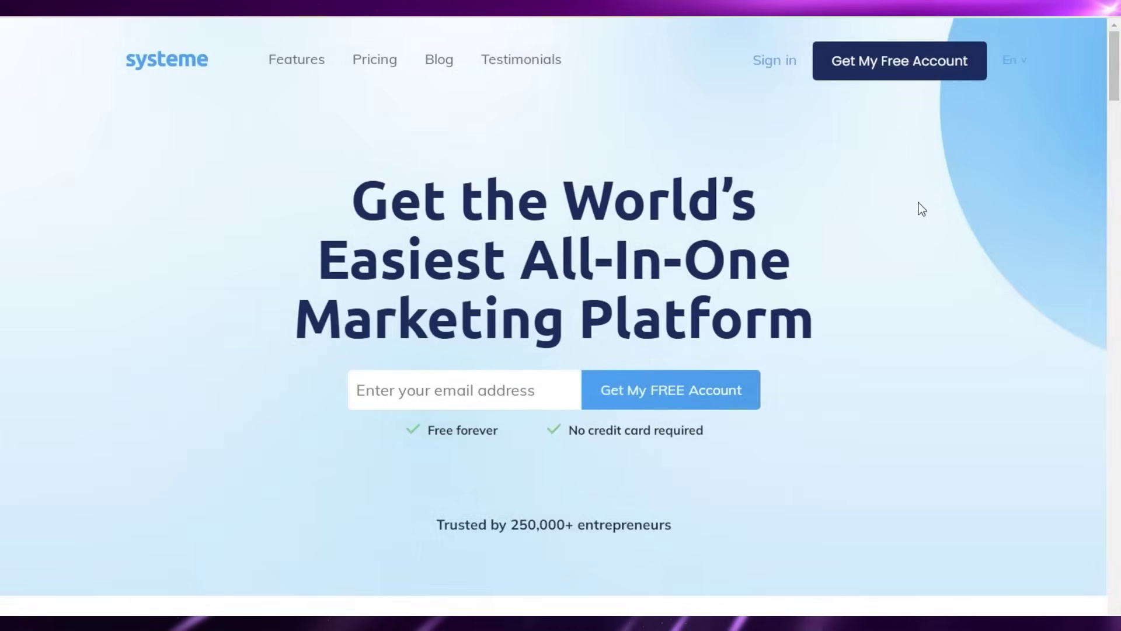
Scroll through the Systeme.io homepage to review its features.
scroll(908, 209, "down", 1)
scroll(905, 204, "down", 4)
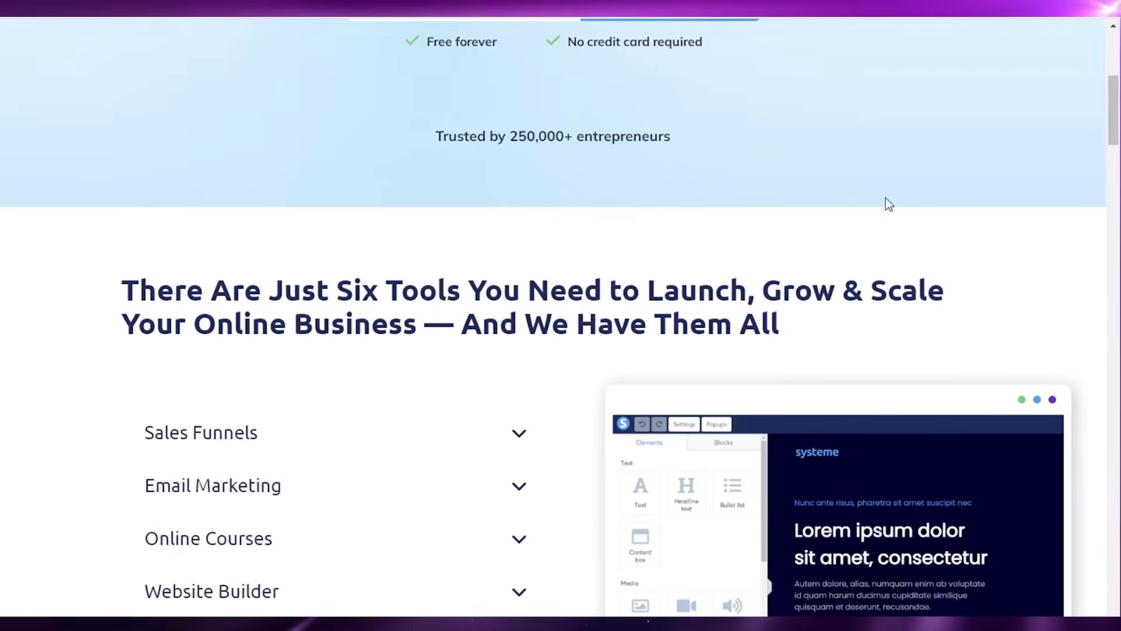
scroll(885, 197, "down", 1)
scroll(847, 143, "down", 3)
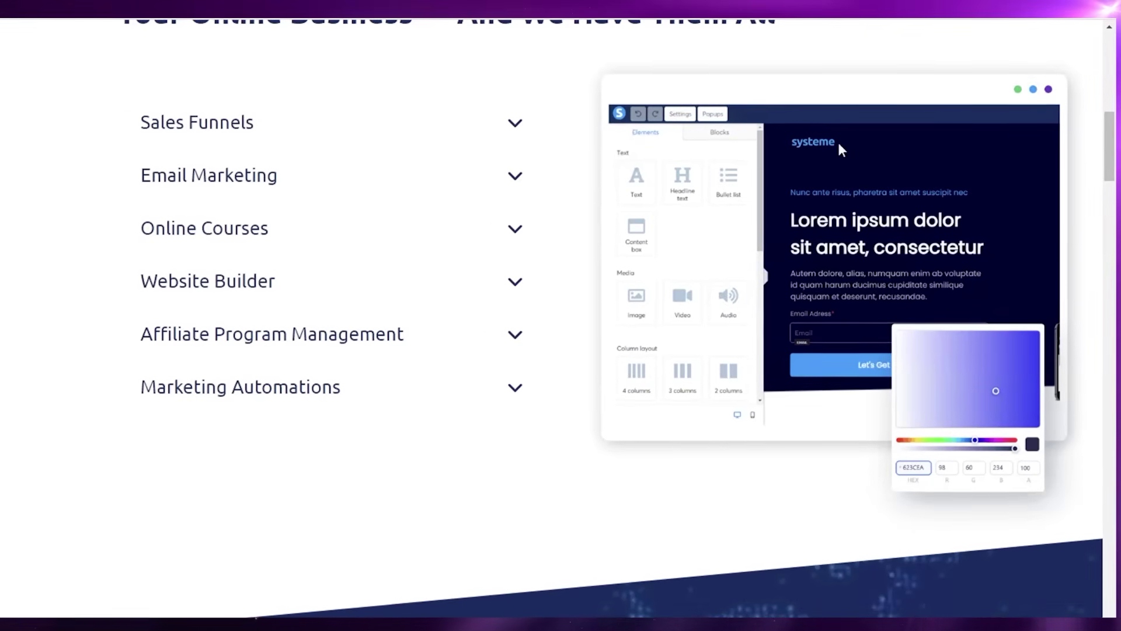
scroll(839, 143, "up", 2)
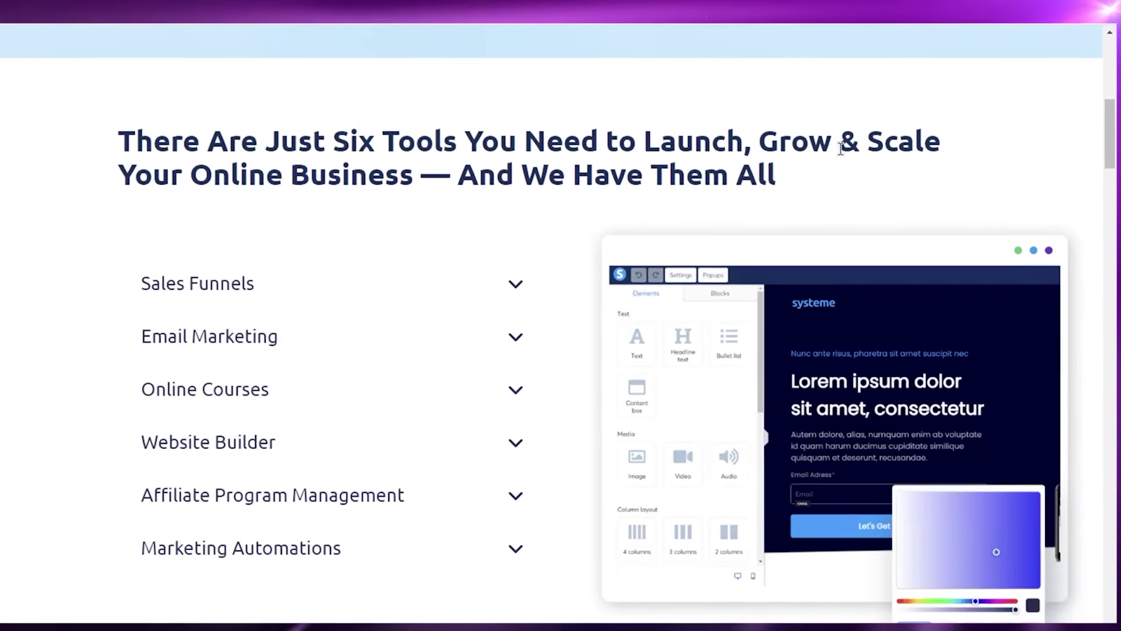
scroll(841, 150, "down", 1)
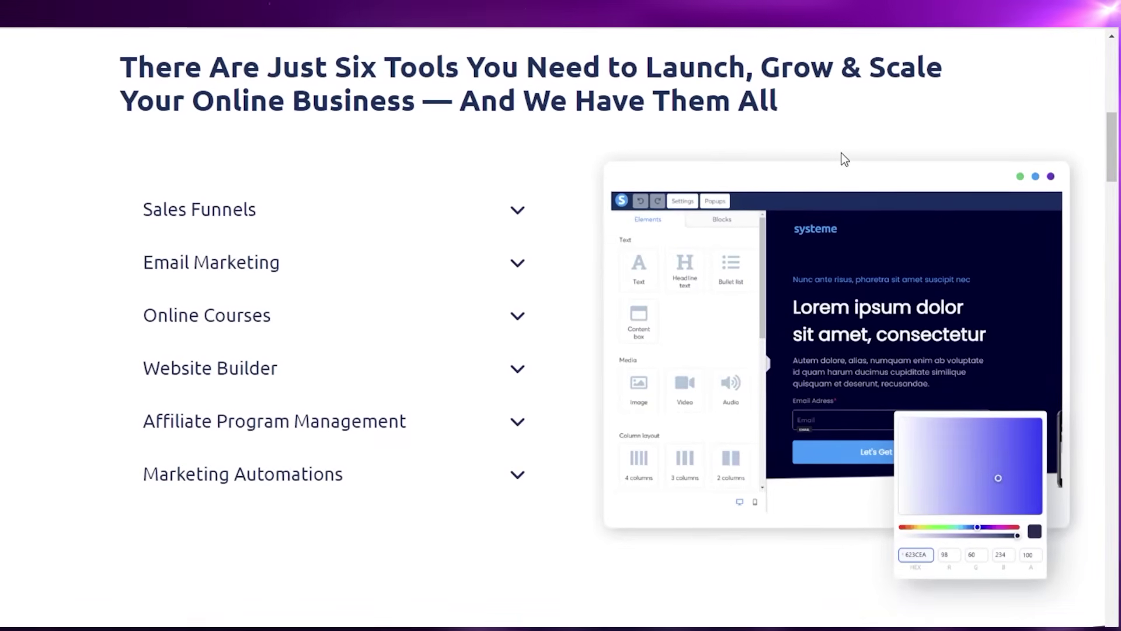
scroll(841, 152, "down", 2)
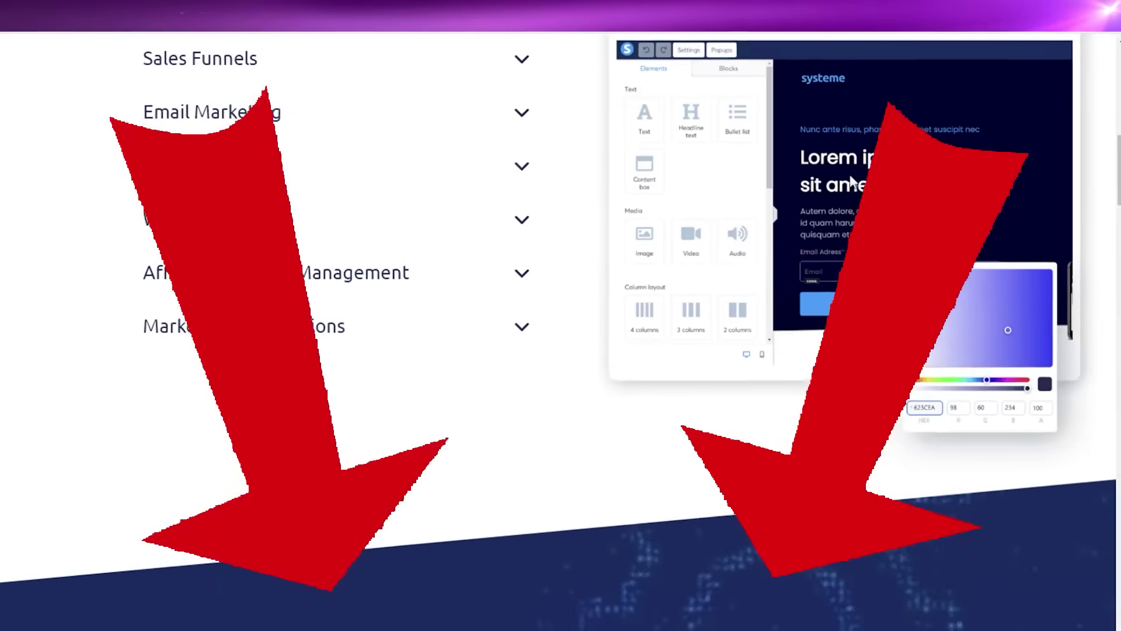
scroll(857, 239, "down", 1)
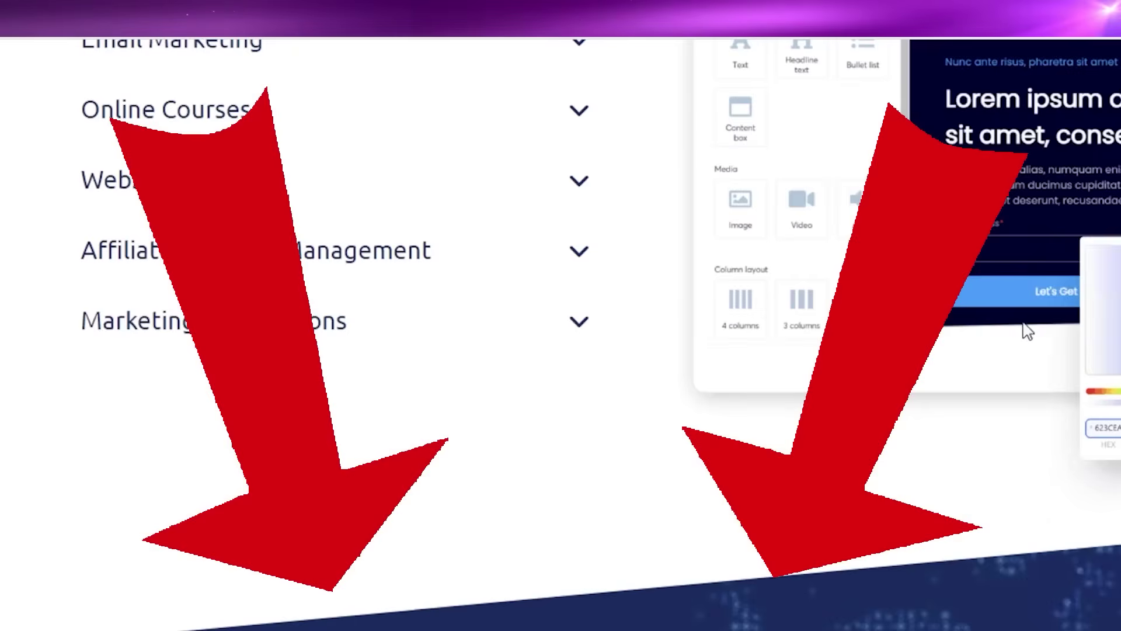
scroll(1023, 328, "down", 3)
scroll(930, 352, "down", 2)
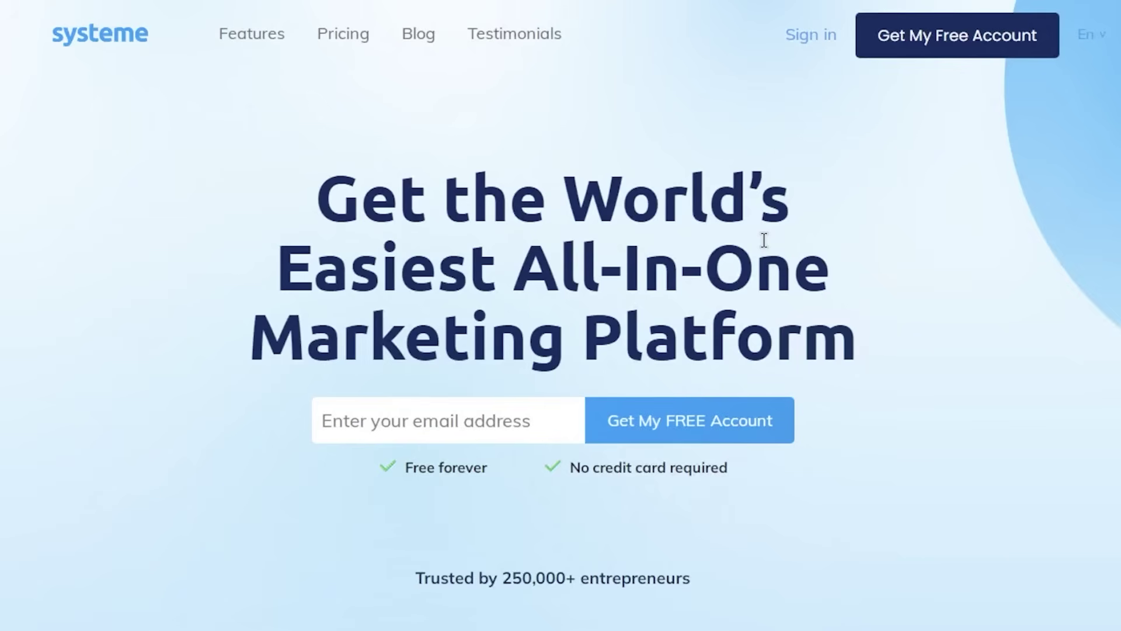
Open and dismiss the free-account form, then sign in with the account e-mail and password.
left_click(964, 46)
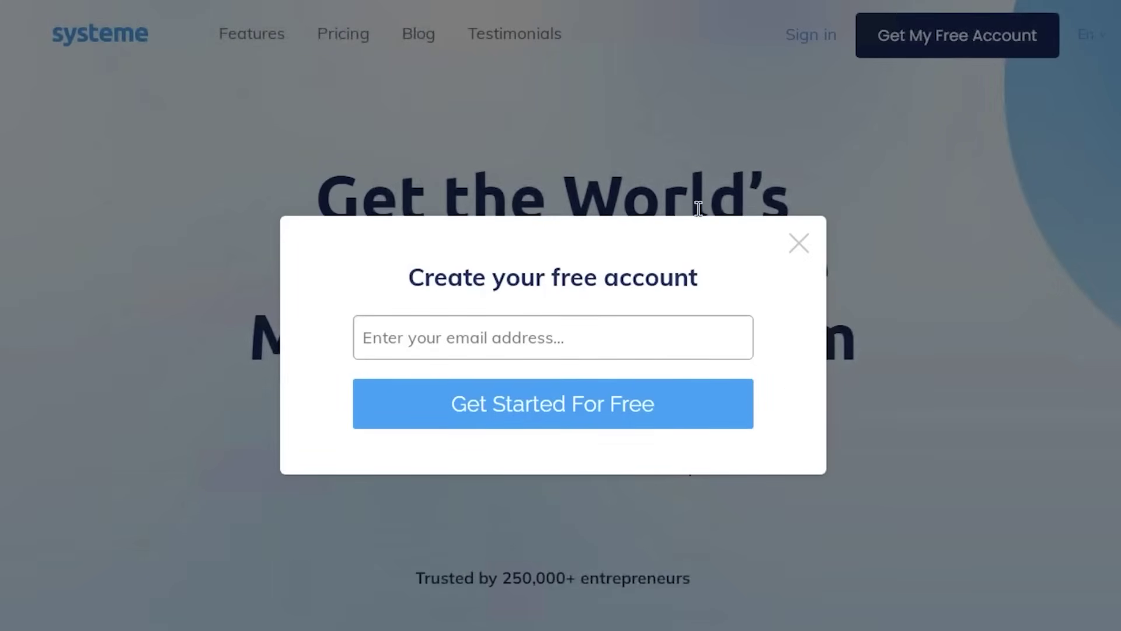
left_click(800, 244)
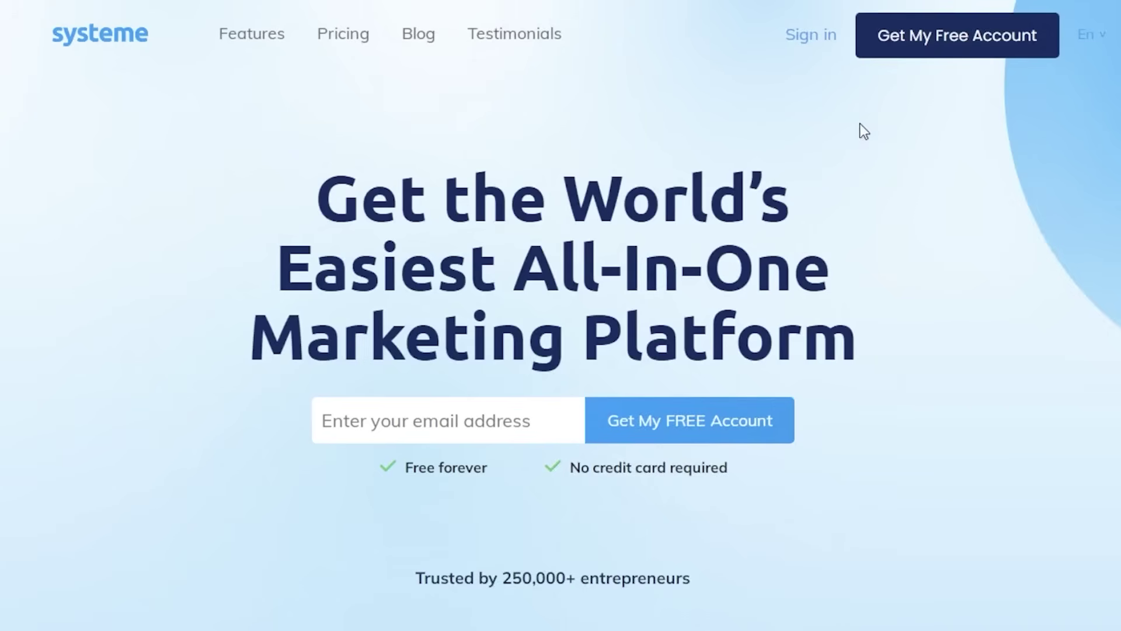
left_click(805, 36)
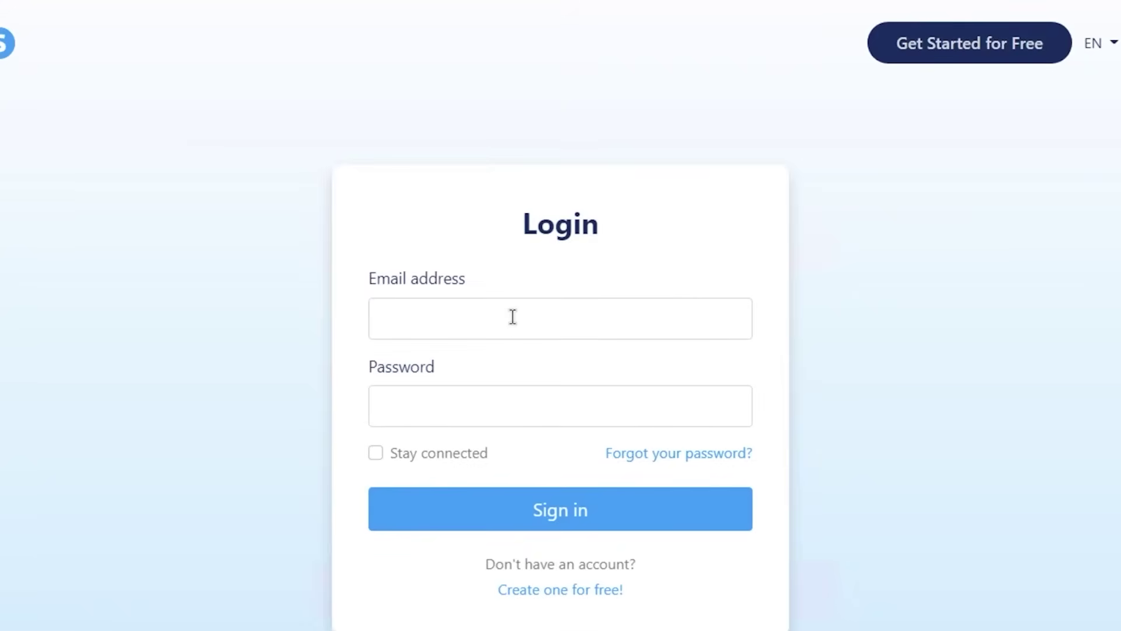
left_click(512, 316)
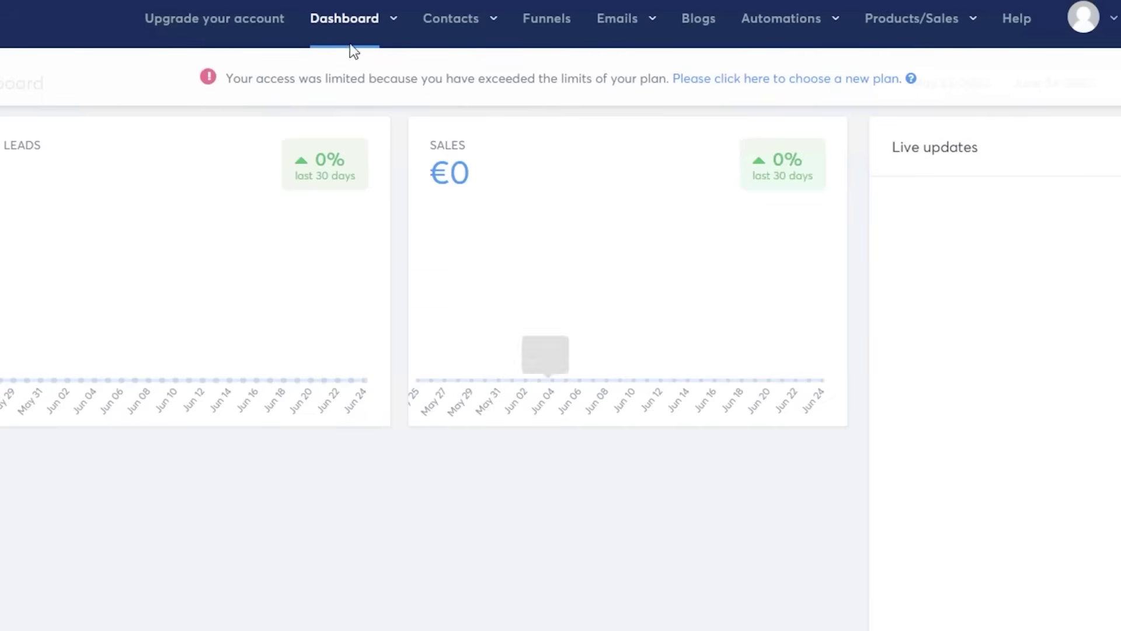
Browse the Dashboard and Contacts menus and open the Funnels list.
left_click(371, 27)
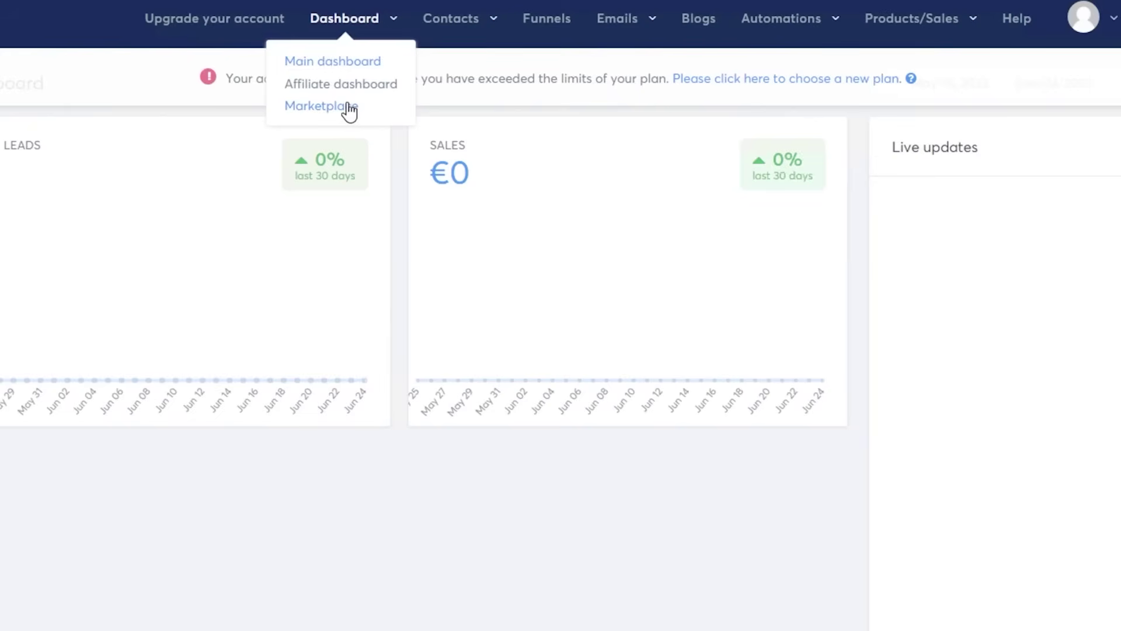
left_click(443, 26)
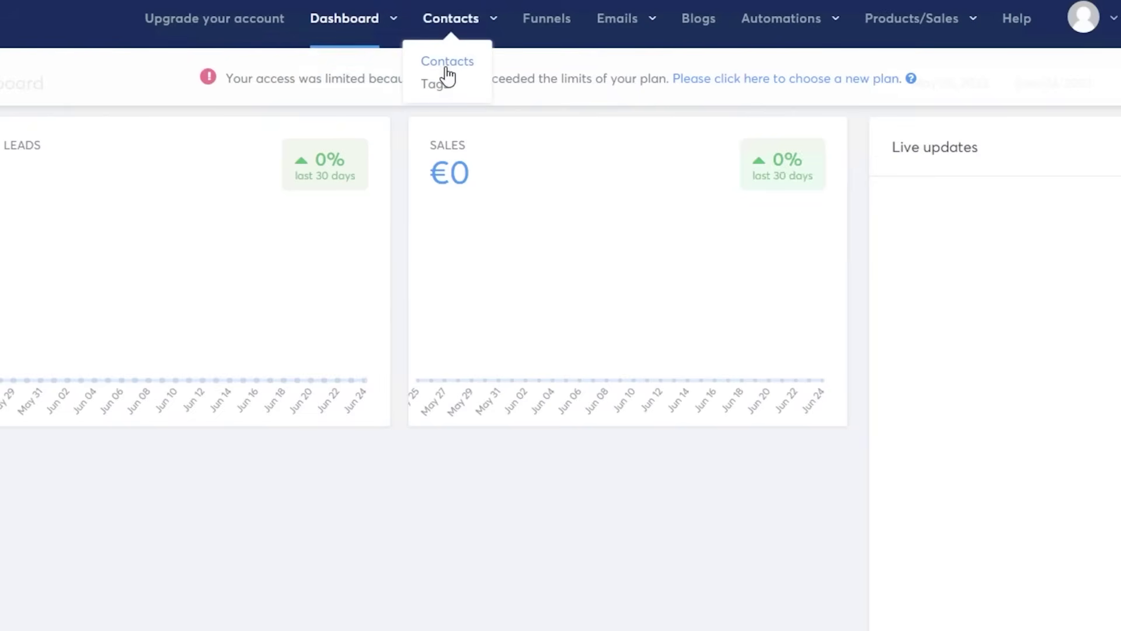
left_click(560, 24)
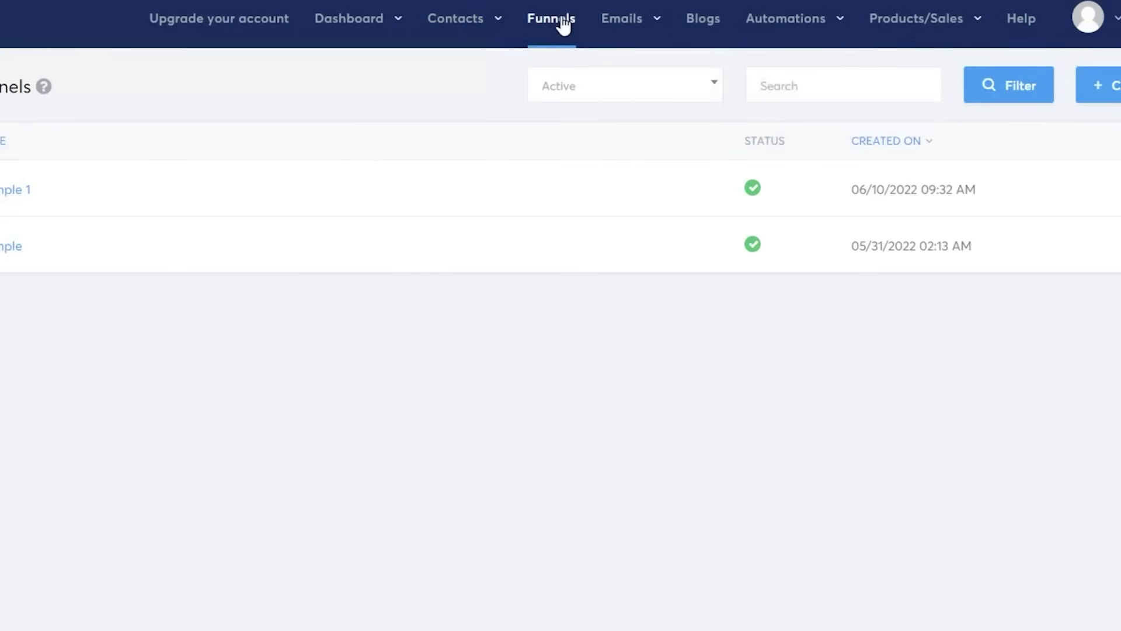
Look over the remaining menus and choose Emails > Campaigns, landing on the plan comparison page.
mouse_move(639, 25)
mouse_move(828, 21)
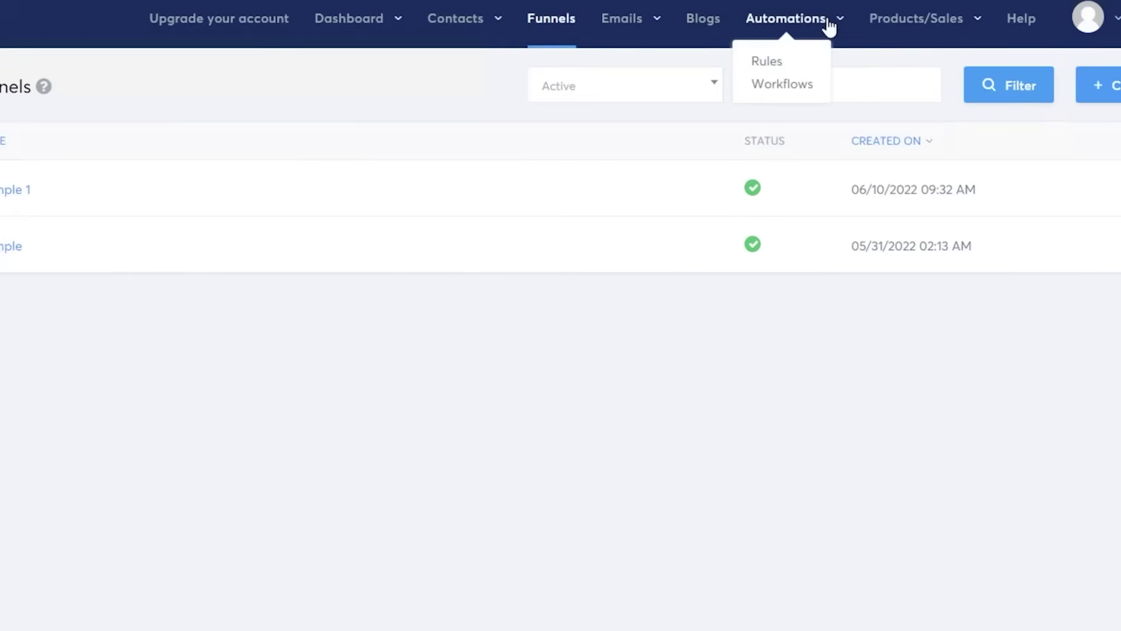
mouse_move(962, 26)
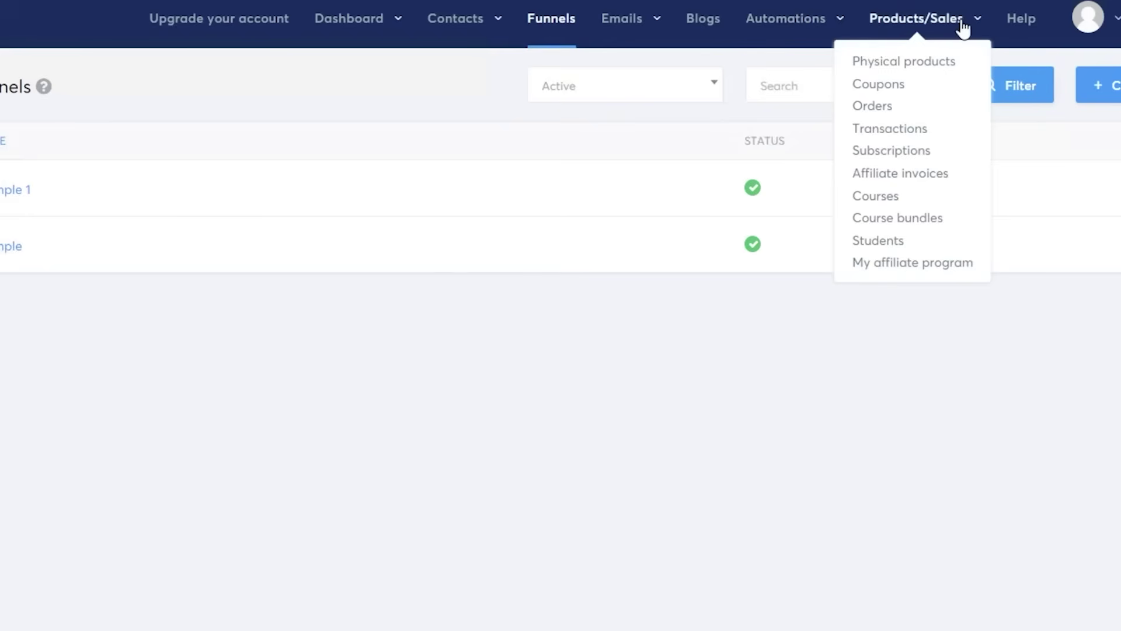
mouse_move(1079, 24)
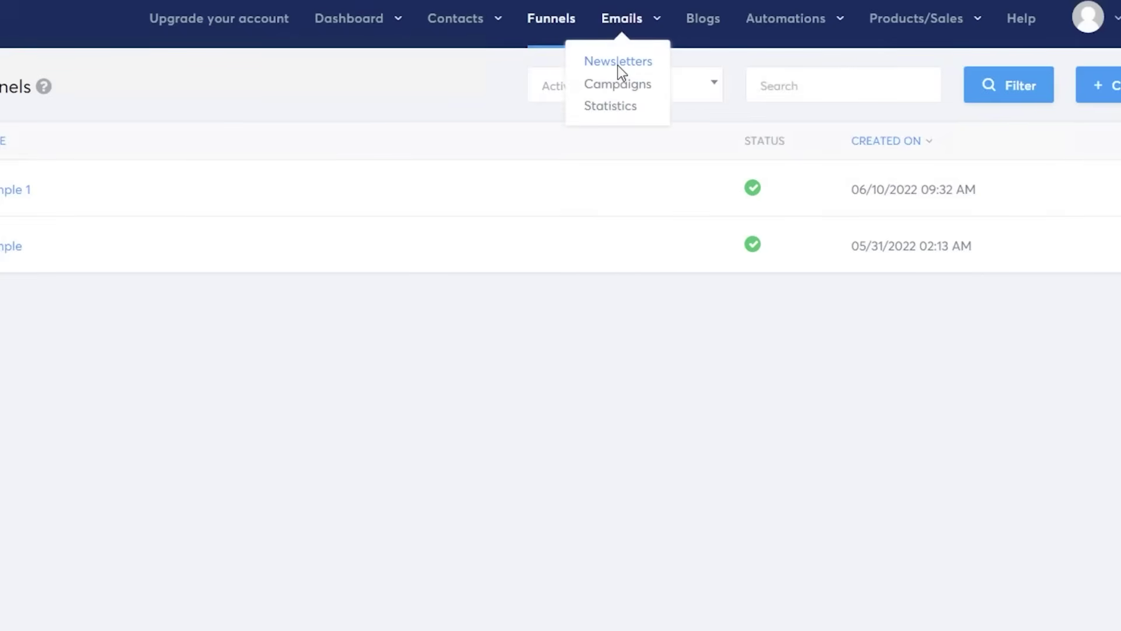
left_click(623, 85)
mouse_move(611, 105)
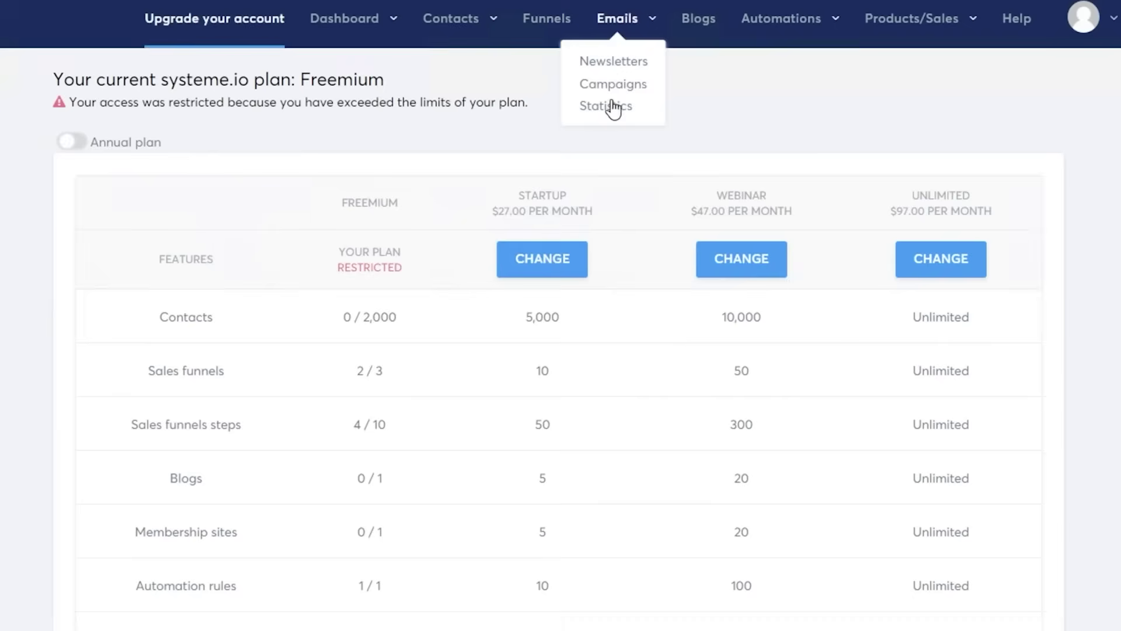
Delete the Sample 2 and Sample campaigns from the newsletters page, confirming each deletion.
left_click(607, 63)
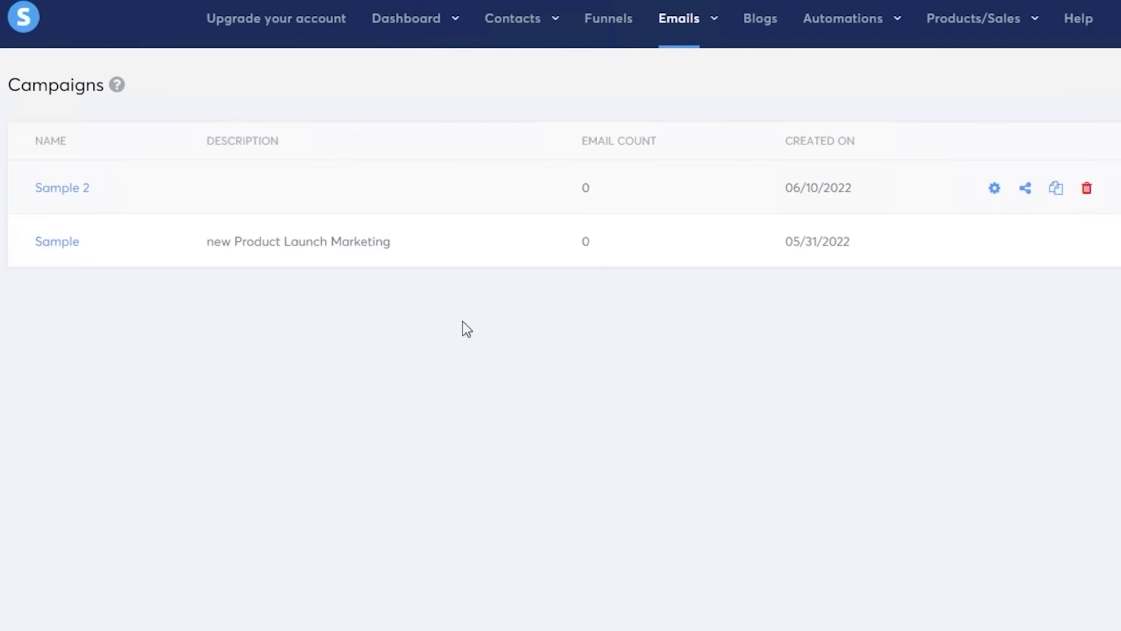
mouse_move(1114, 215)
left_click(1086, 191)
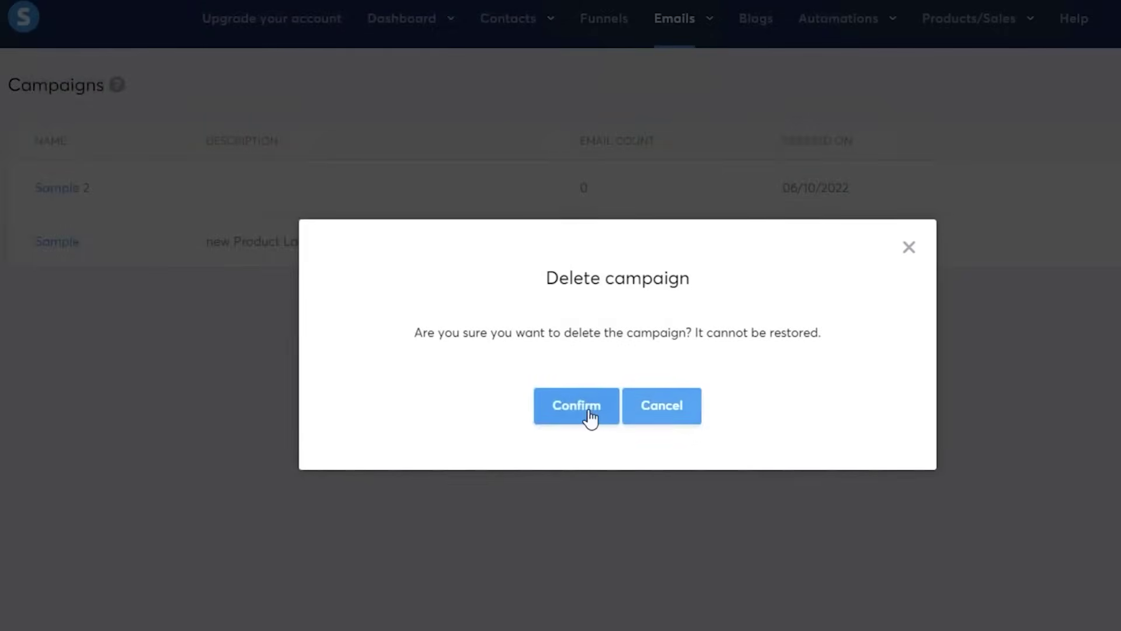
left_click(588, 410)
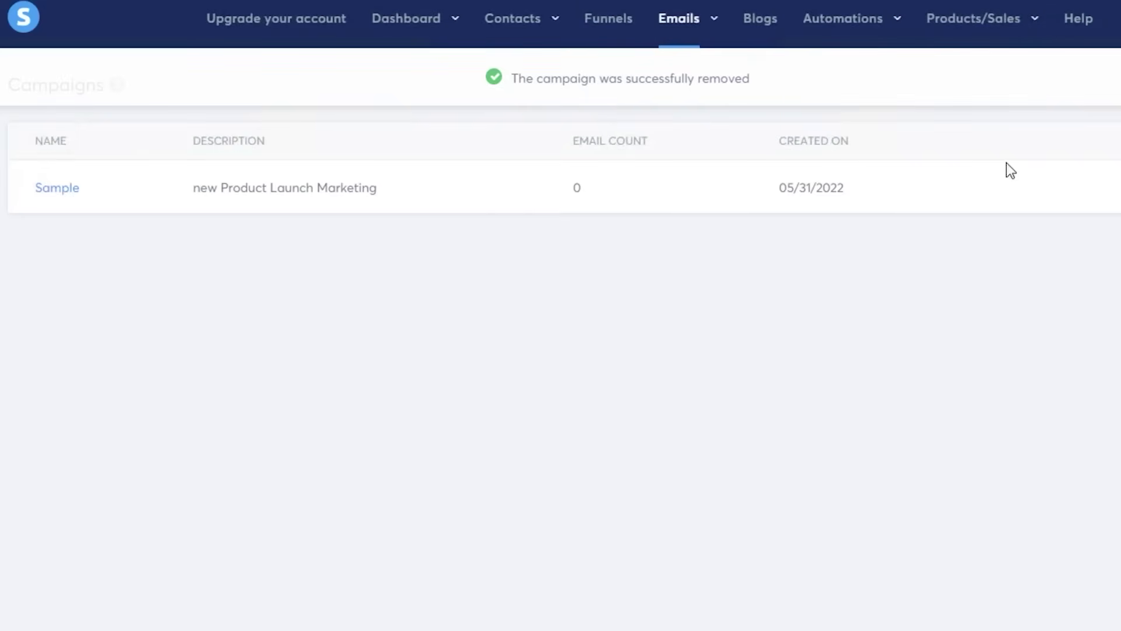
mouse_move(997, 183)
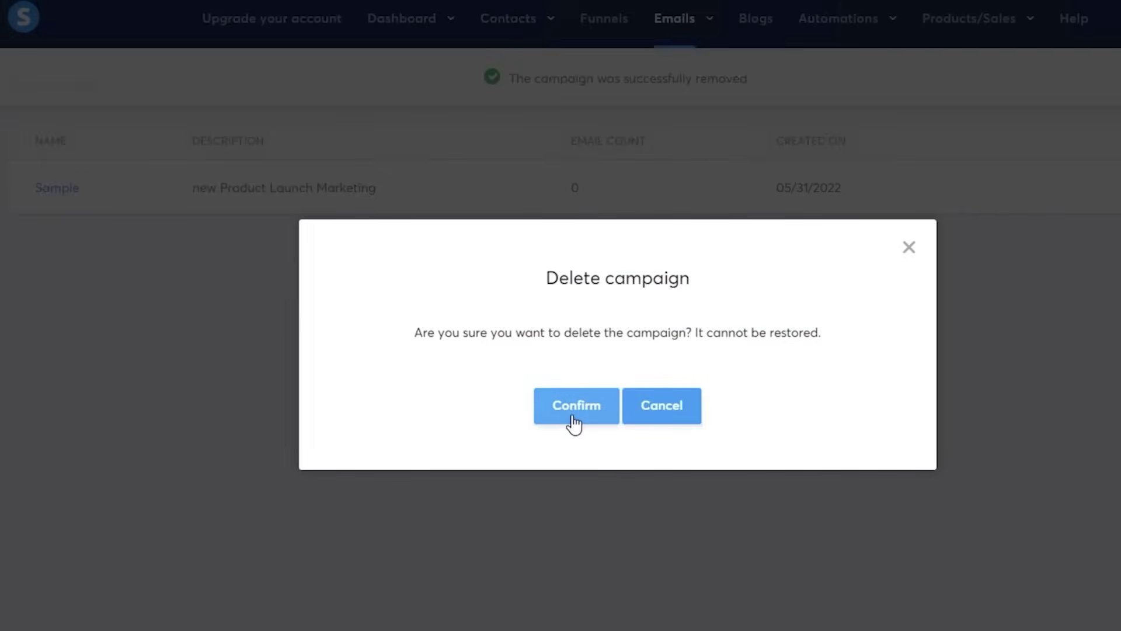
left_click(572, 416)
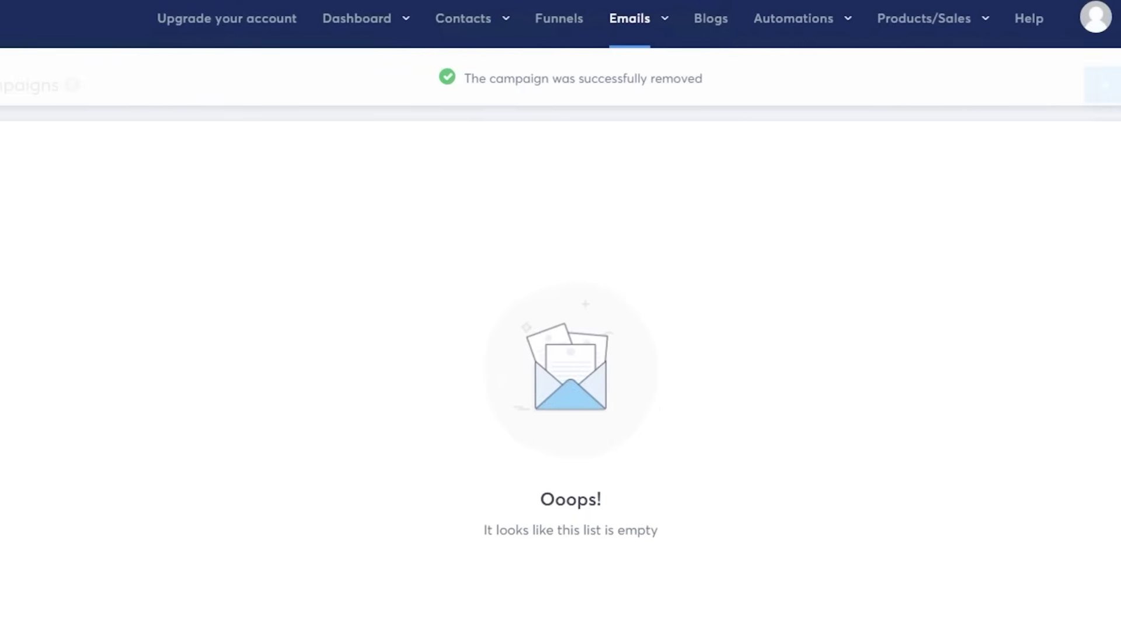
Dismiss the removal notice, then create and save a new campaign named 'Sample'.
left_click(1105, 76)
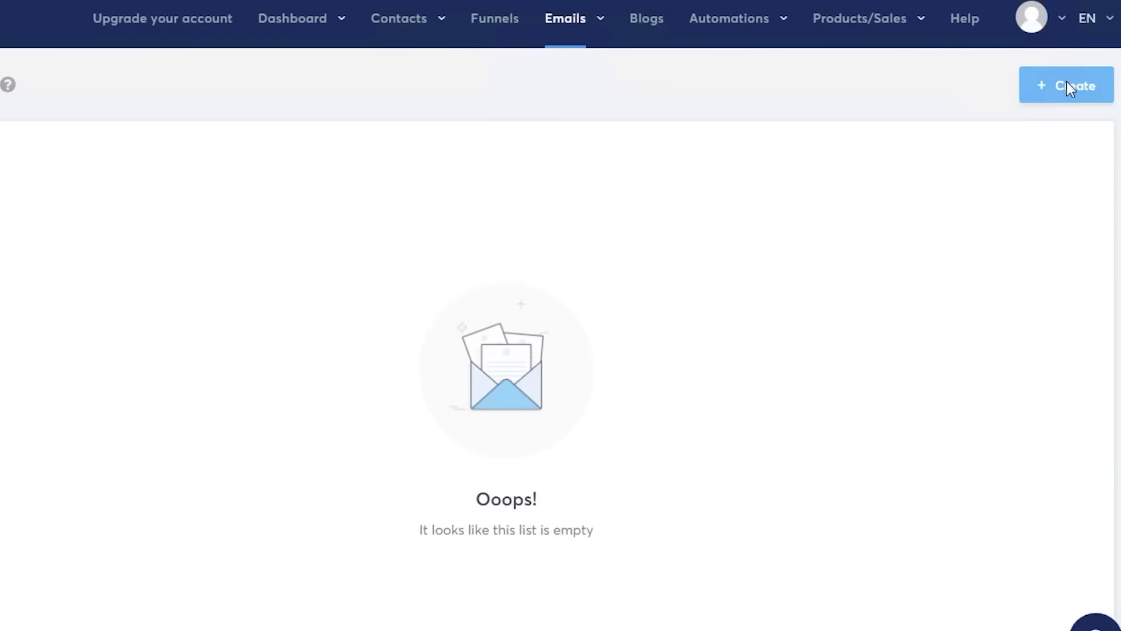
left_click(1067, 85)
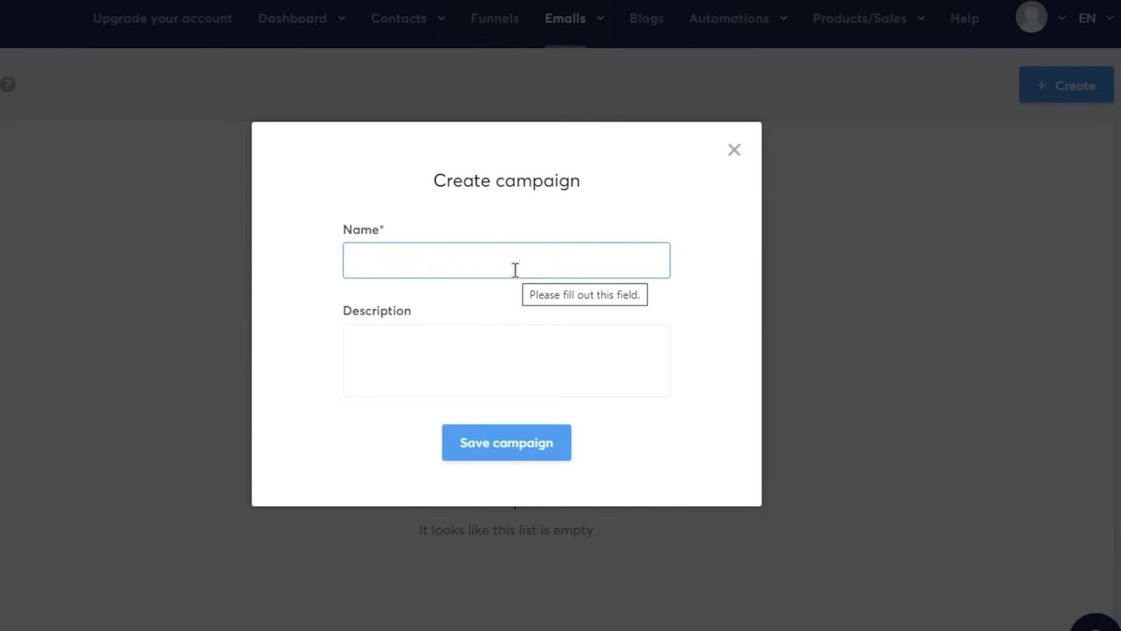
type("Sample")
left_click(583, 351)
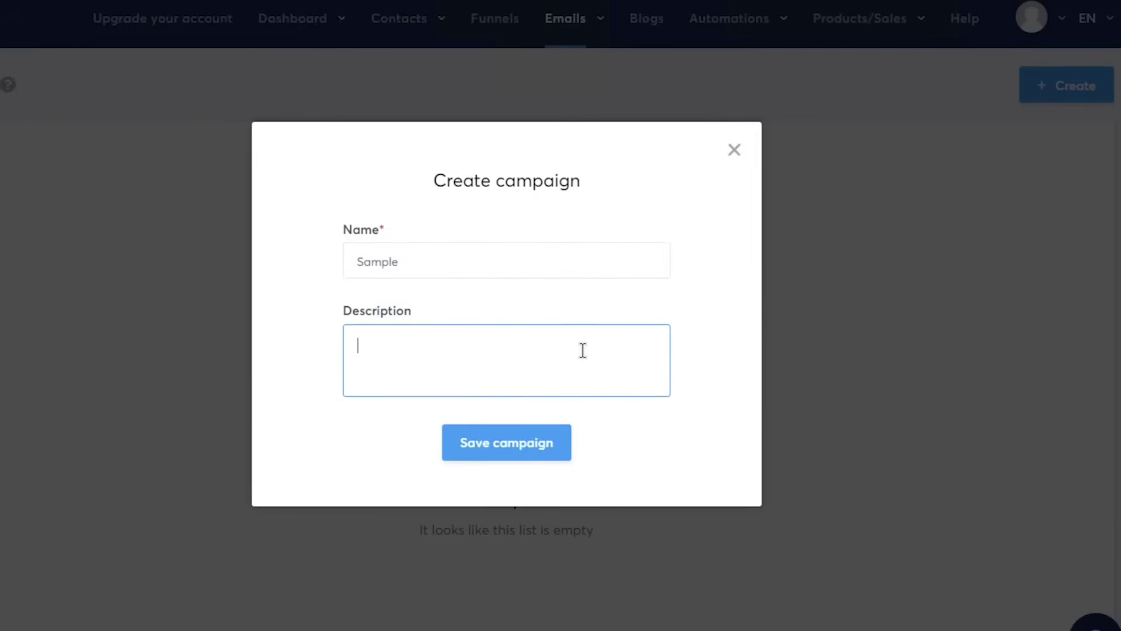
left_click(550, 443)
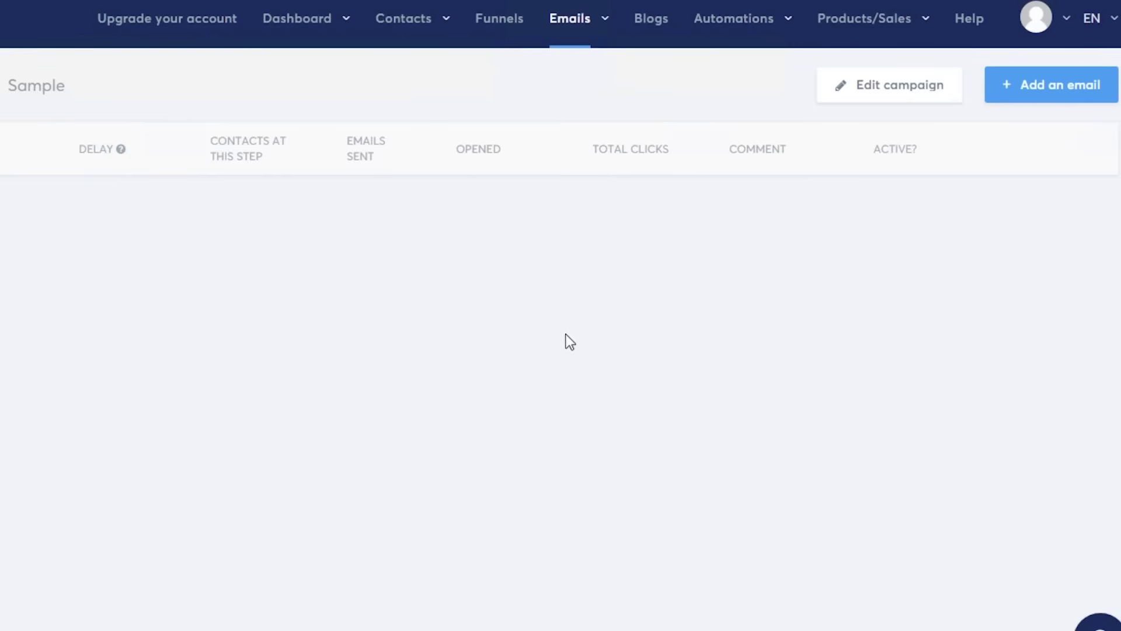
Browse the Add-an-email templates, close the form unused, and open Emails > Statistics.
left_click(1078, 89)
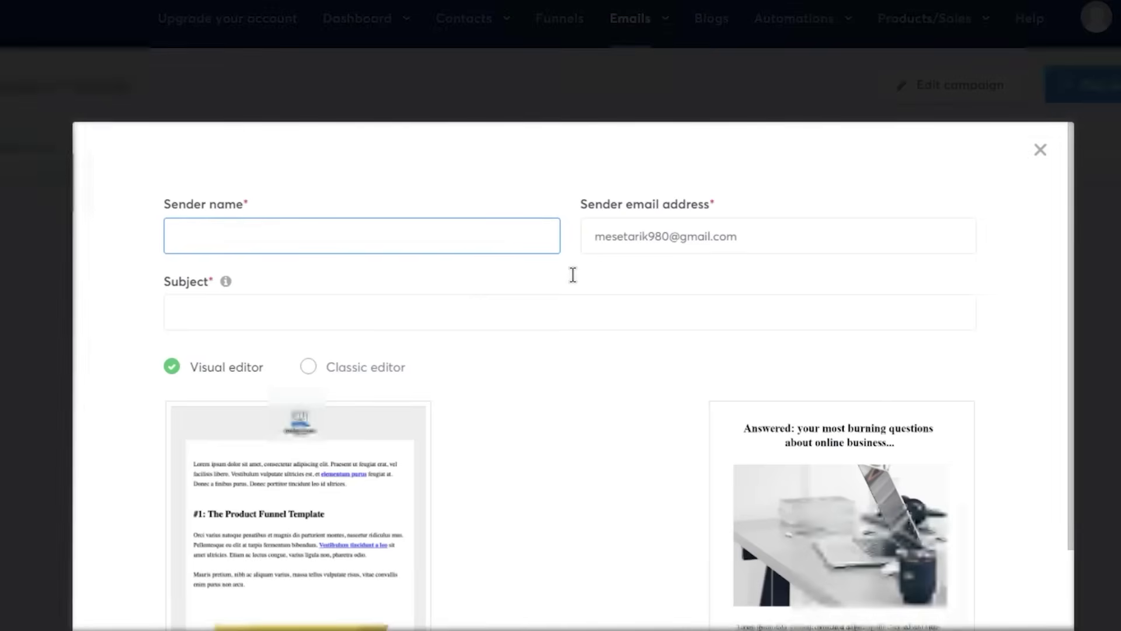
scroll(946, 190, "down", 2)
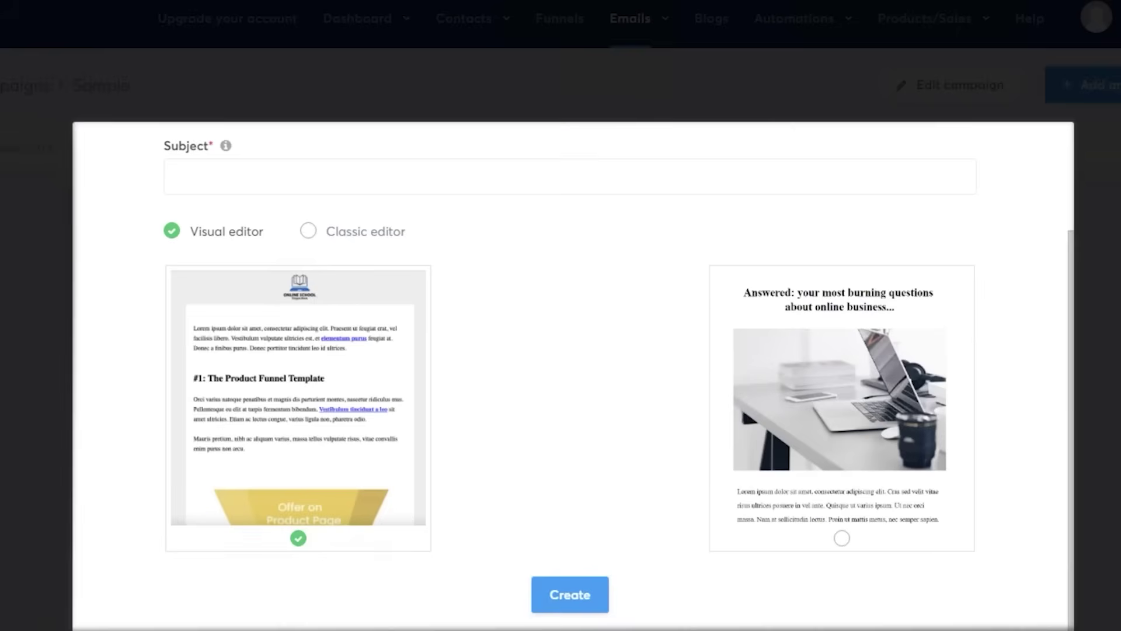
scroll(572, 374, "up", 3)
left_click(1041, 144)
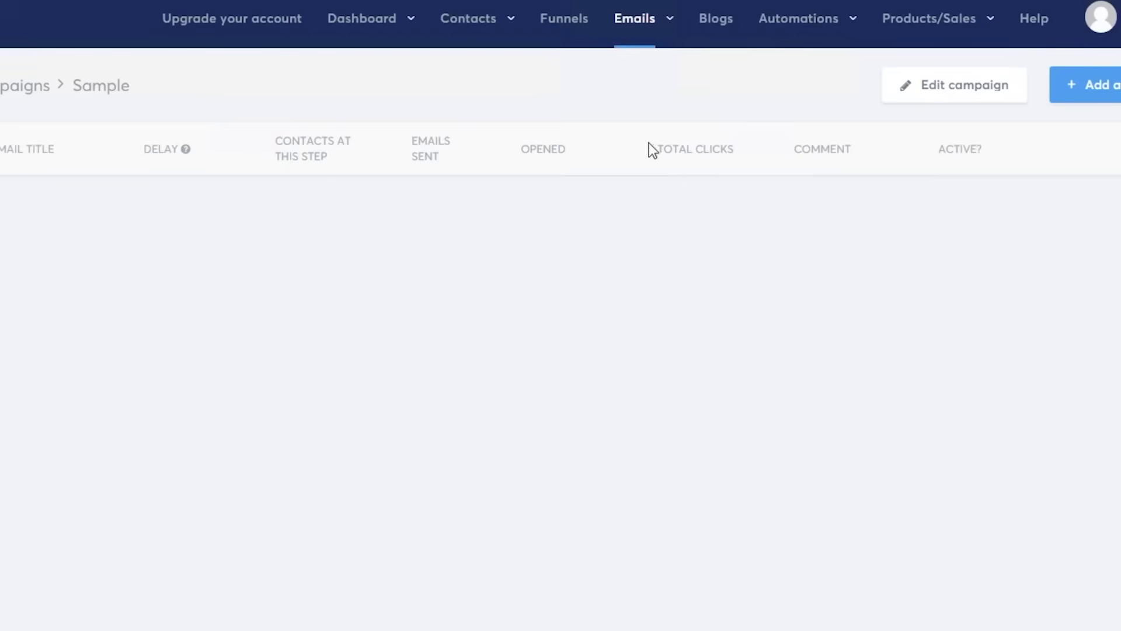
left_click(662, 25)
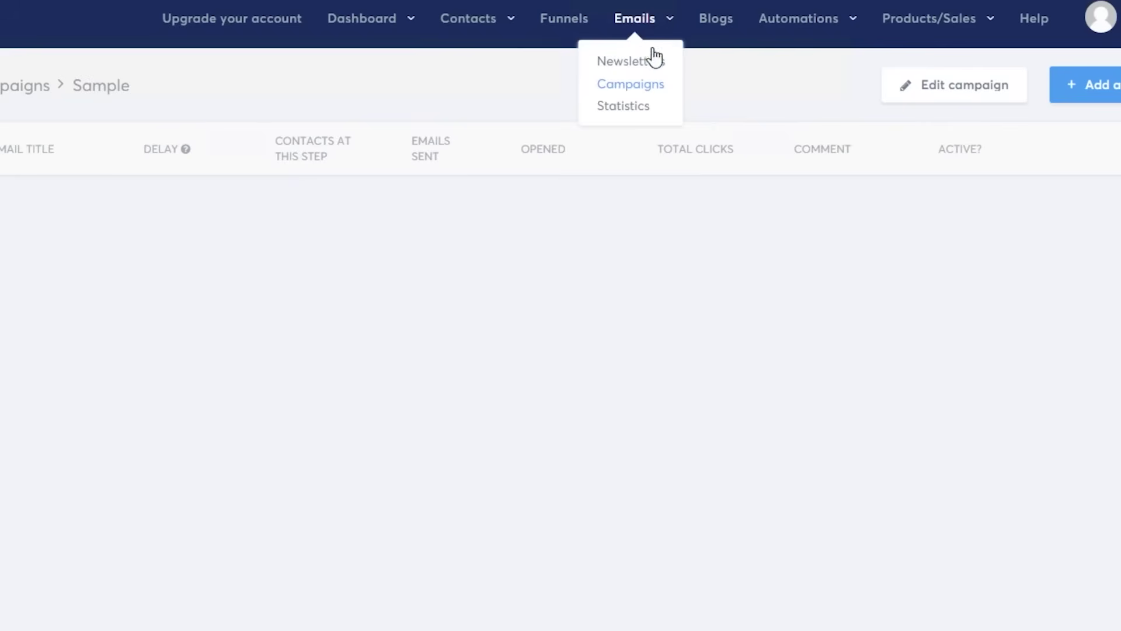
left_click(642, 111)
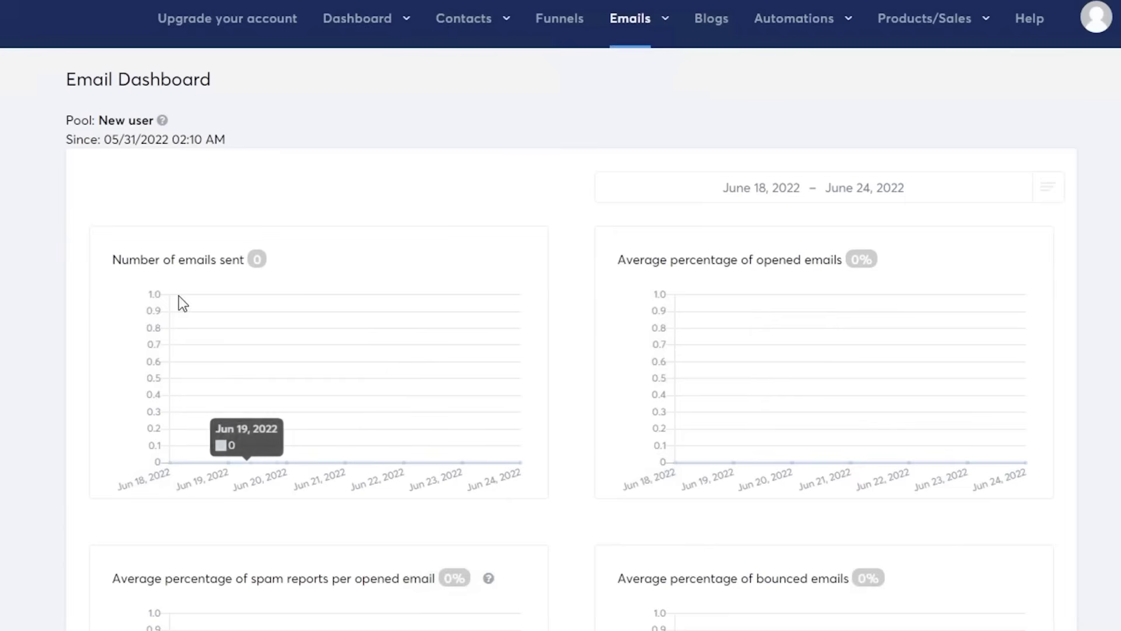
scroll(1046, 266, "down", 2)
scroll(1046, 265, "down", 2)
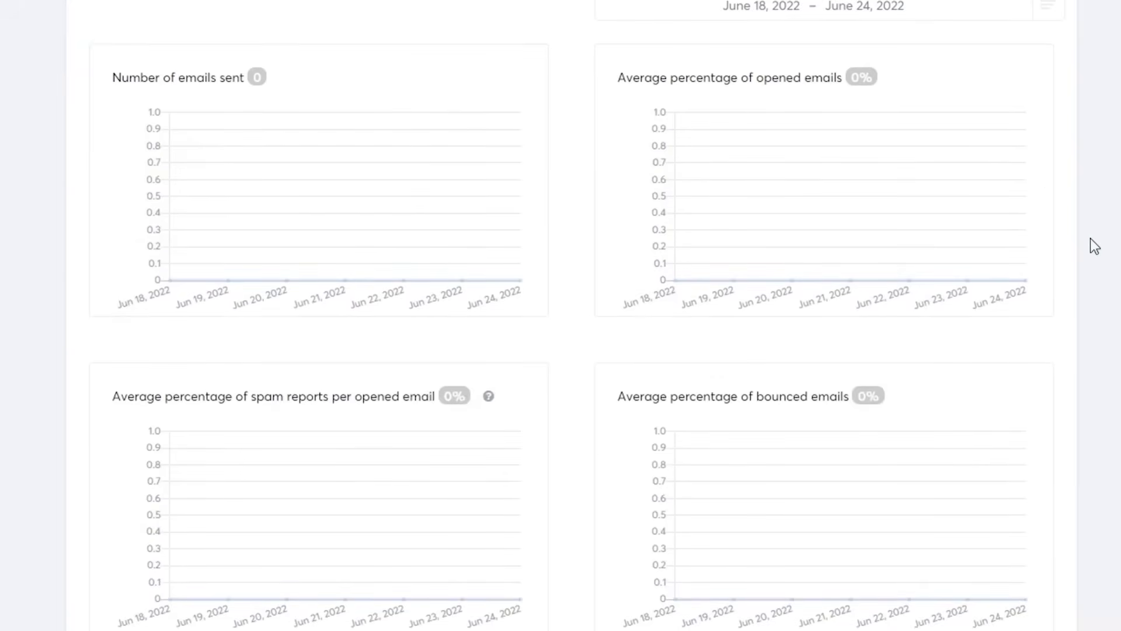
scroll(1091, 239, "down", 3)
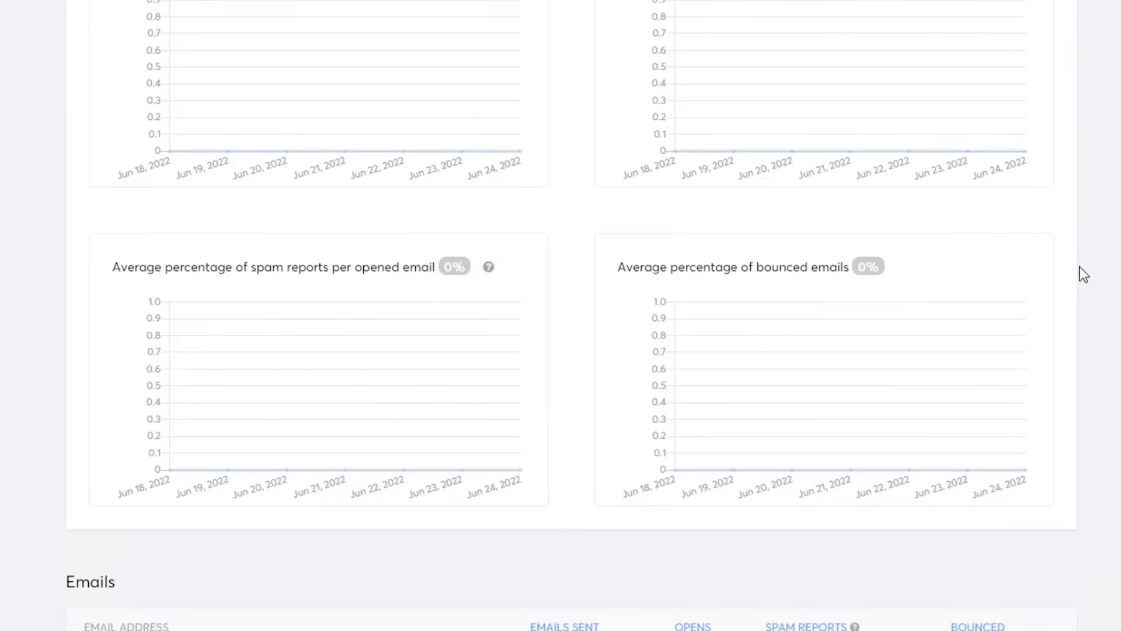
scroll(1084, 267, "up", 7)
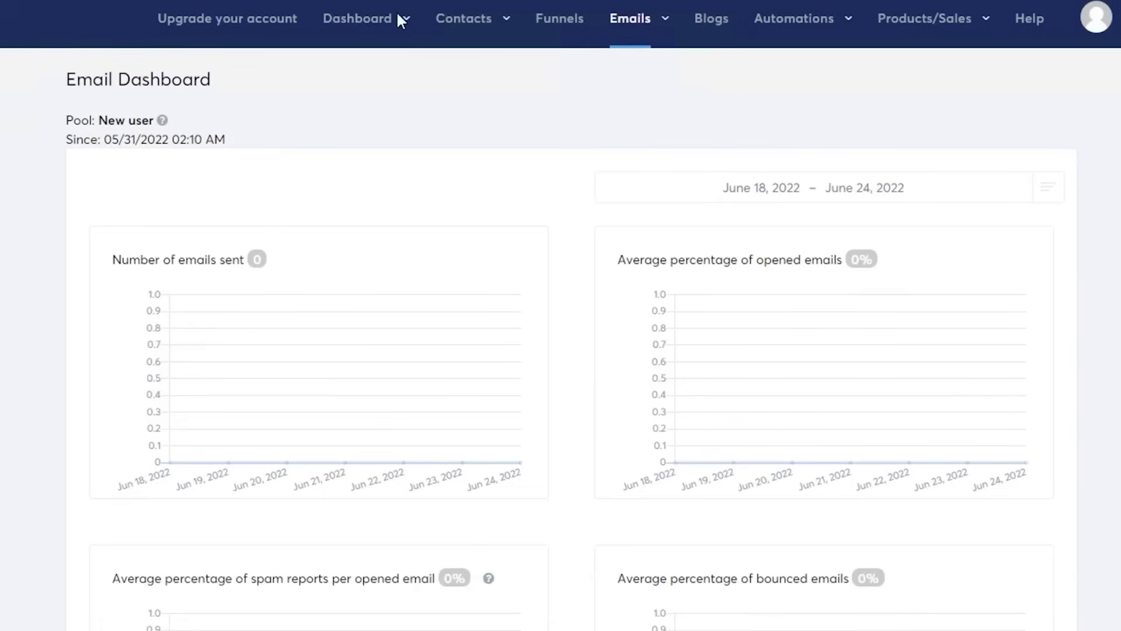
mouse_move(397, 16)
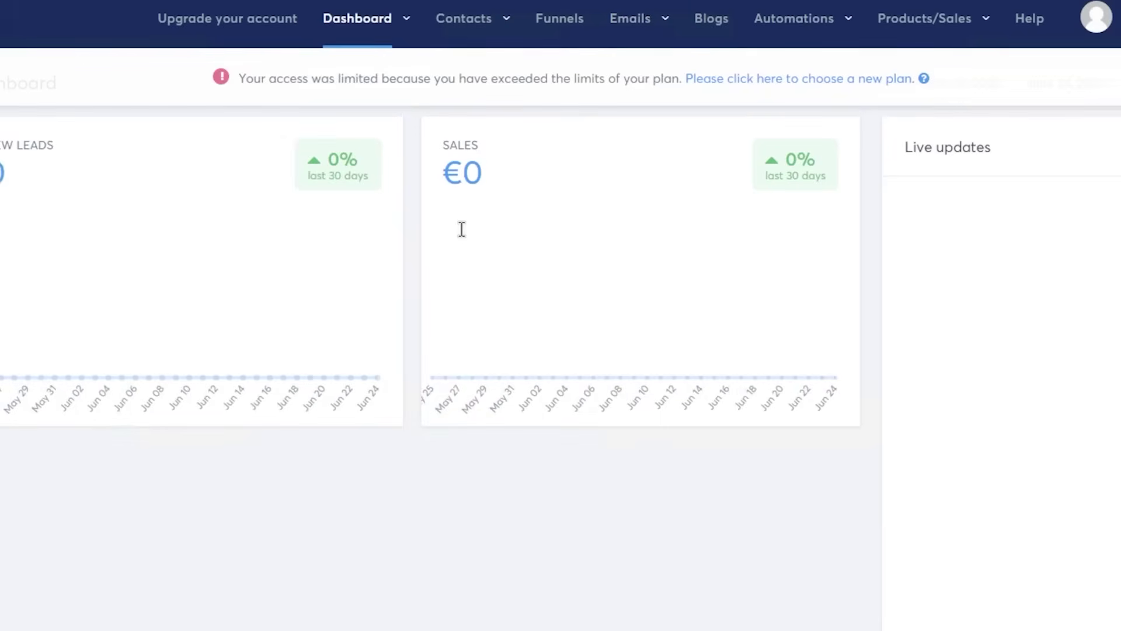
View the empty Contacts list and try creating a new contact.
mouse_move(459, 39)
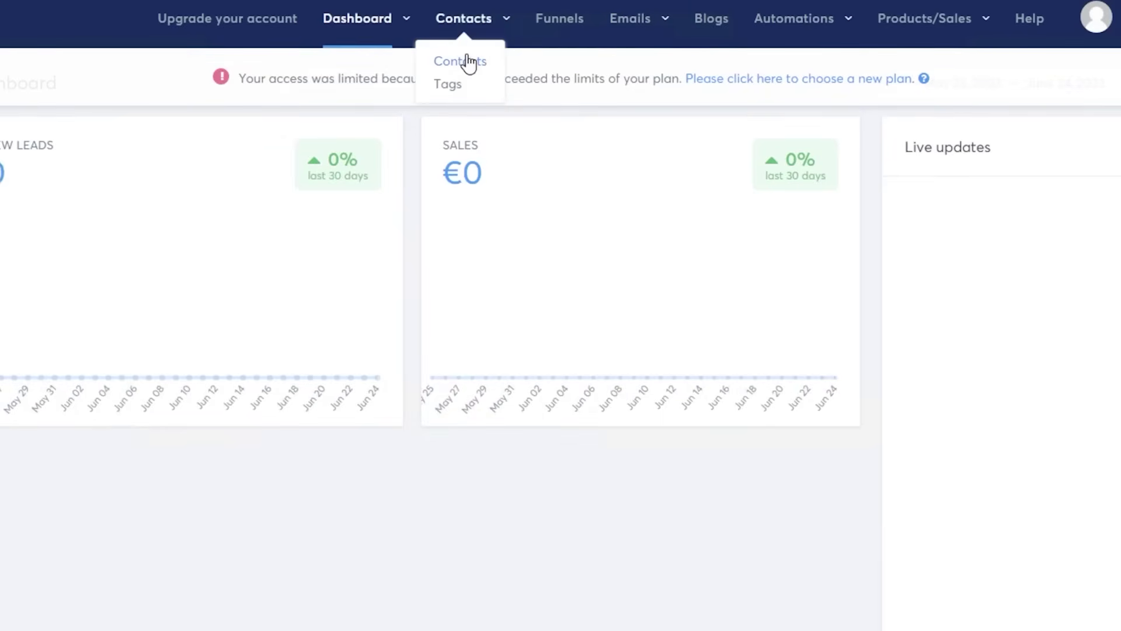
left_click(470, 62)
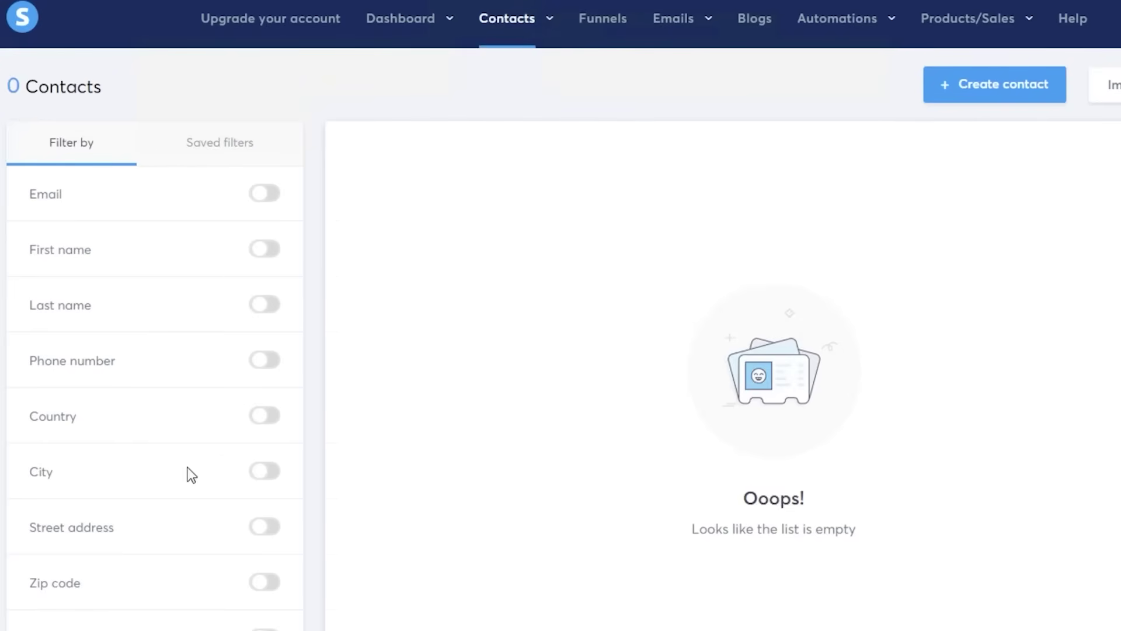
left_click(1017, 91)
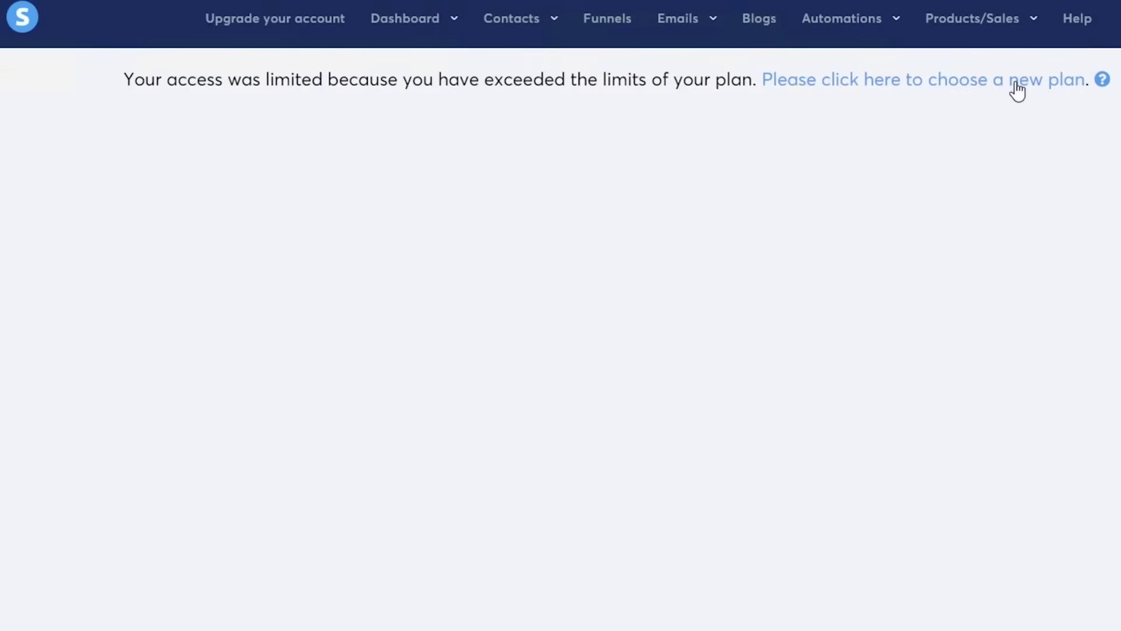
mouse_move(503, 25)
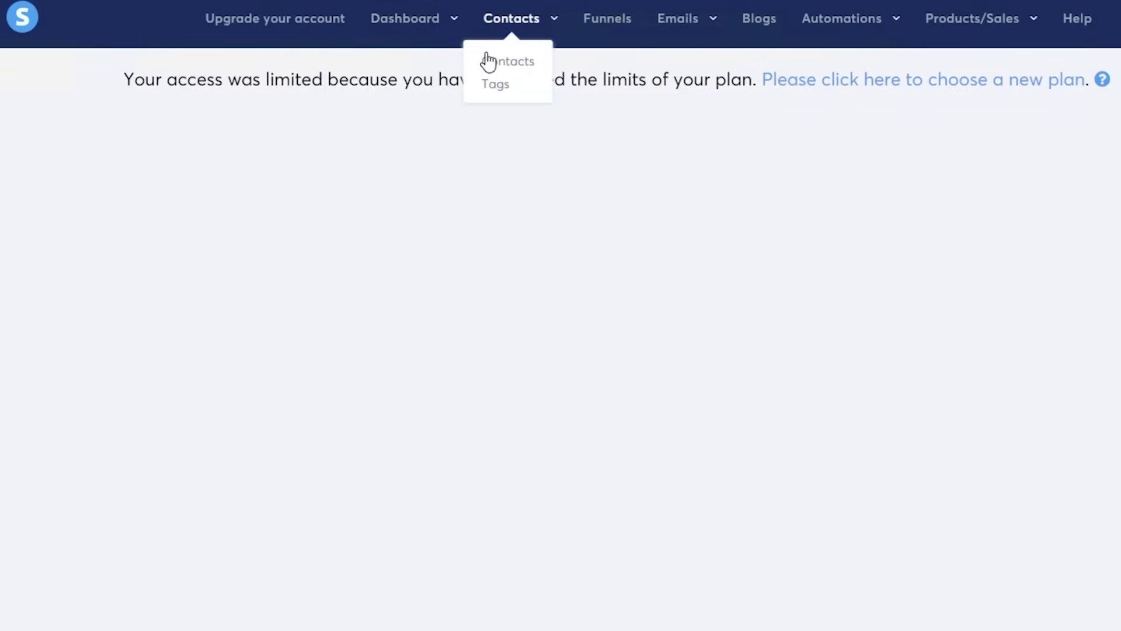
left_click(487, 63)
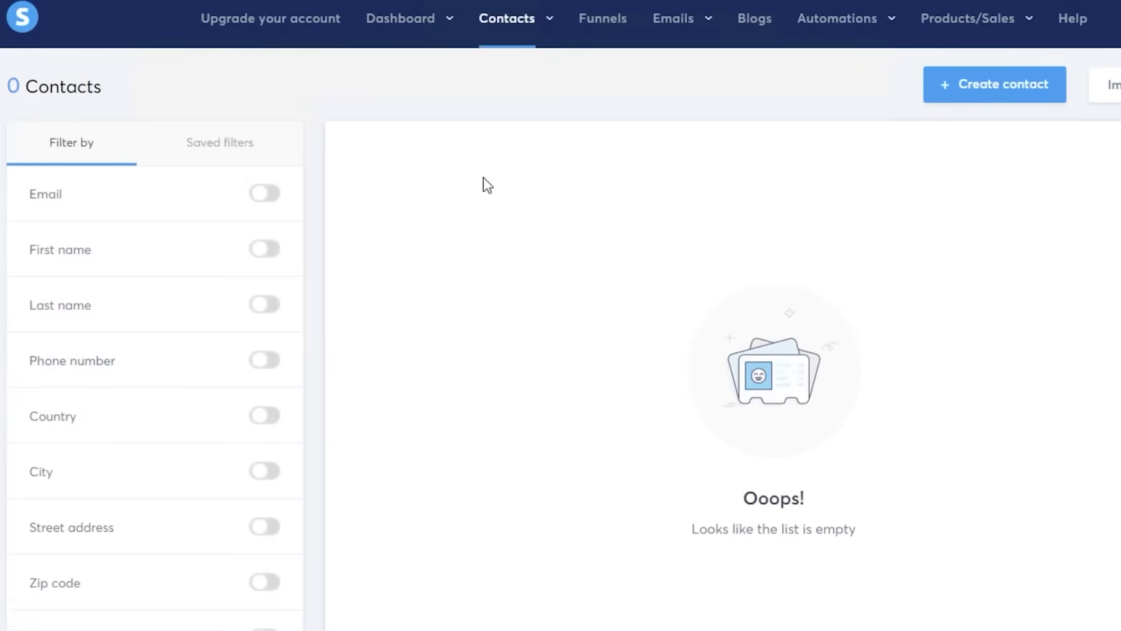
Scroll the contact filters, then open the empty Tags list under Contacts.
scroll(1094, 255, "down", 7)
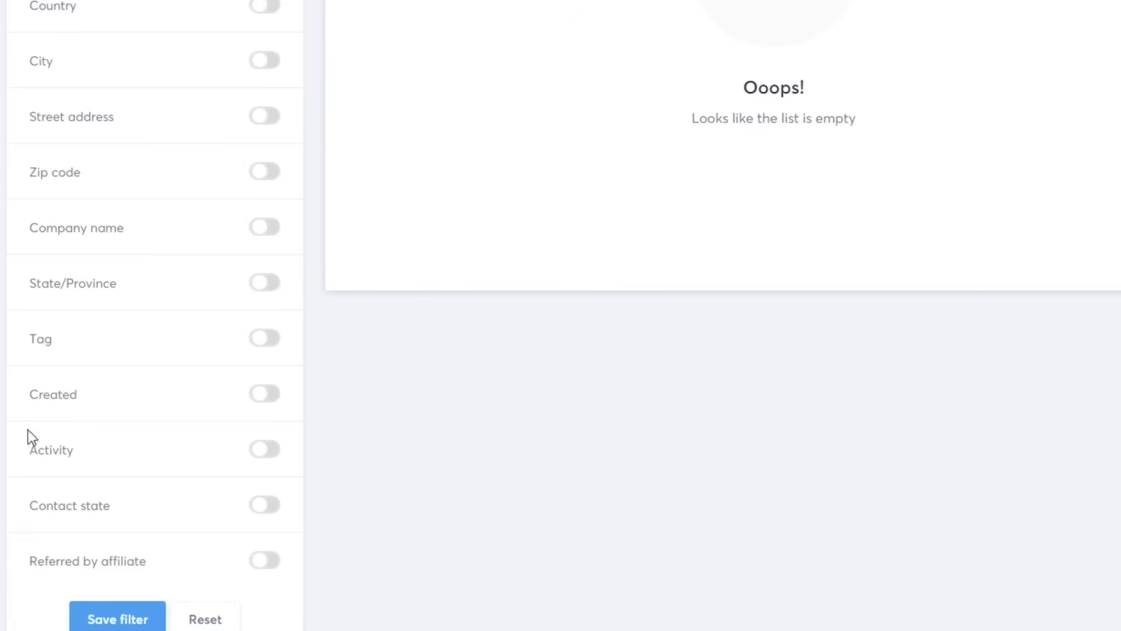
scroll(561, 315, "up", 7)
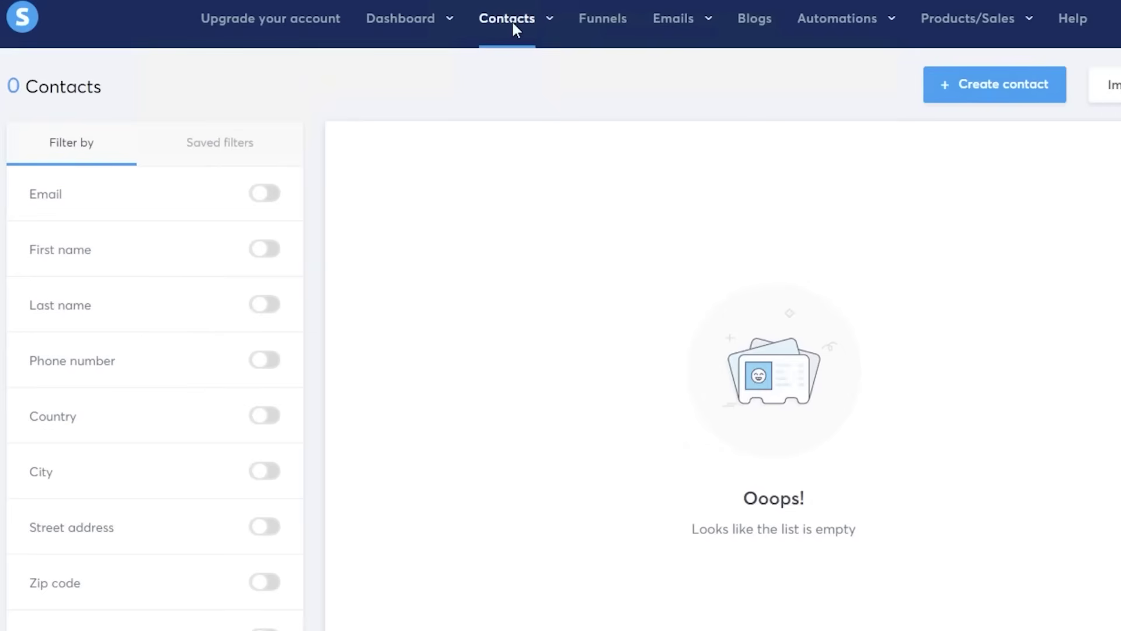
mouse_move(514, 27)
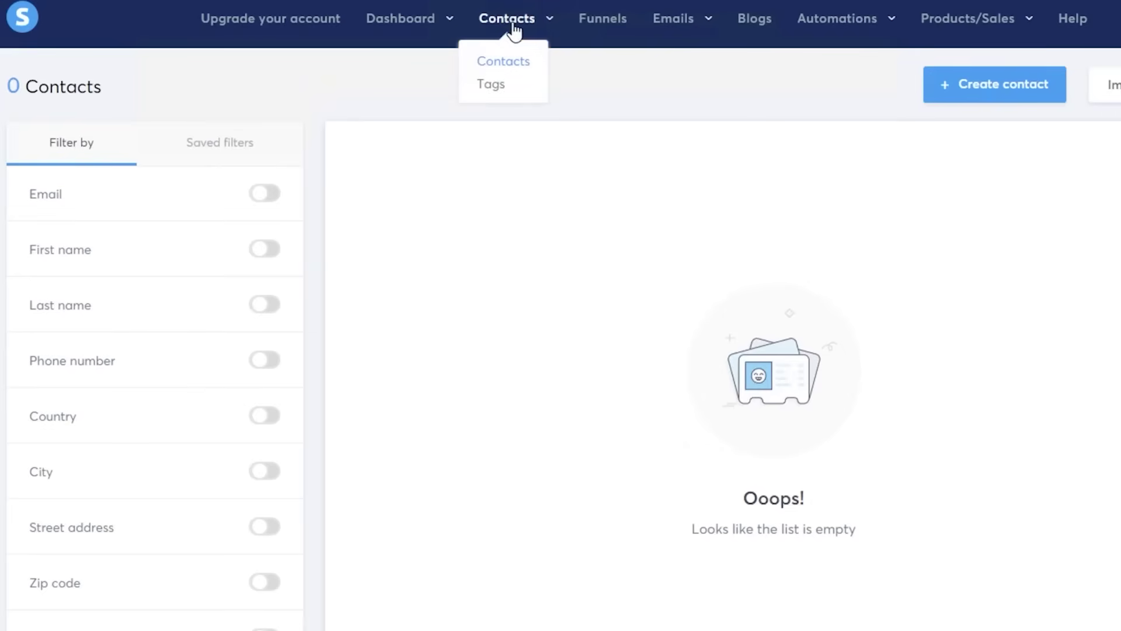
left_click(500, 86)
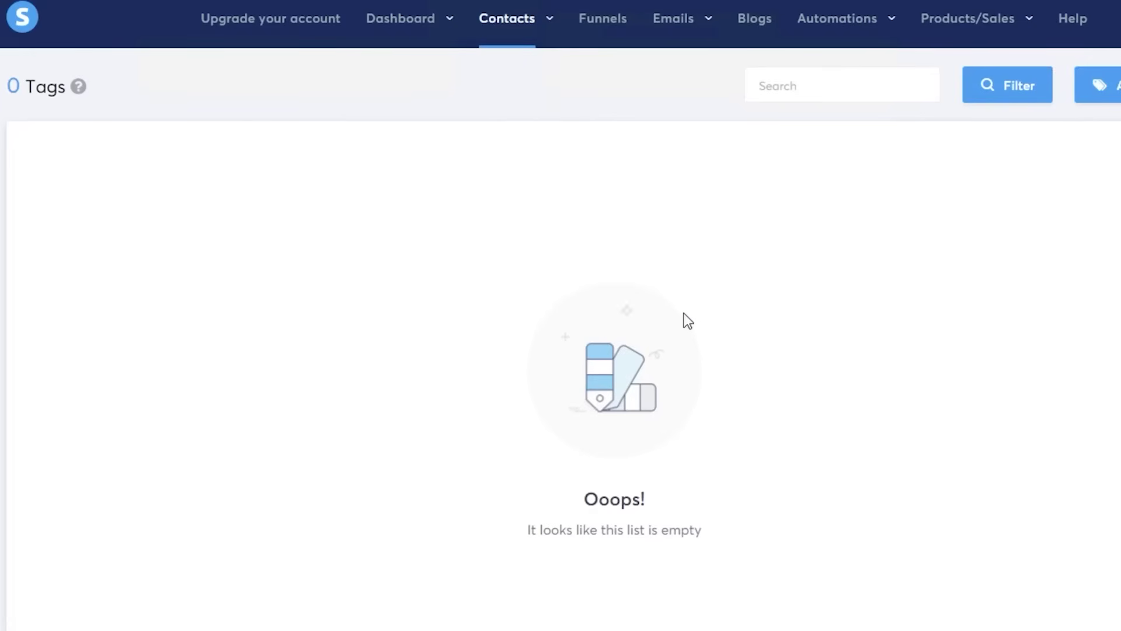
Open the Sample funnel's Order Form step and review its 0% commission, 30-day payout settings.
left_click(605, 19)
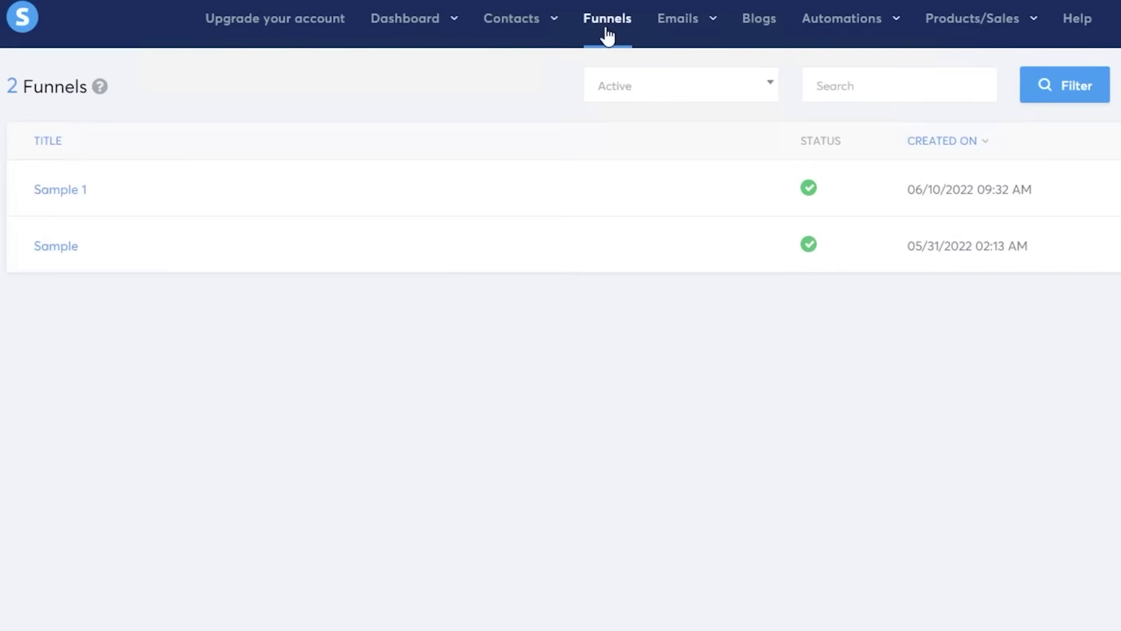
left_click(51, 246)
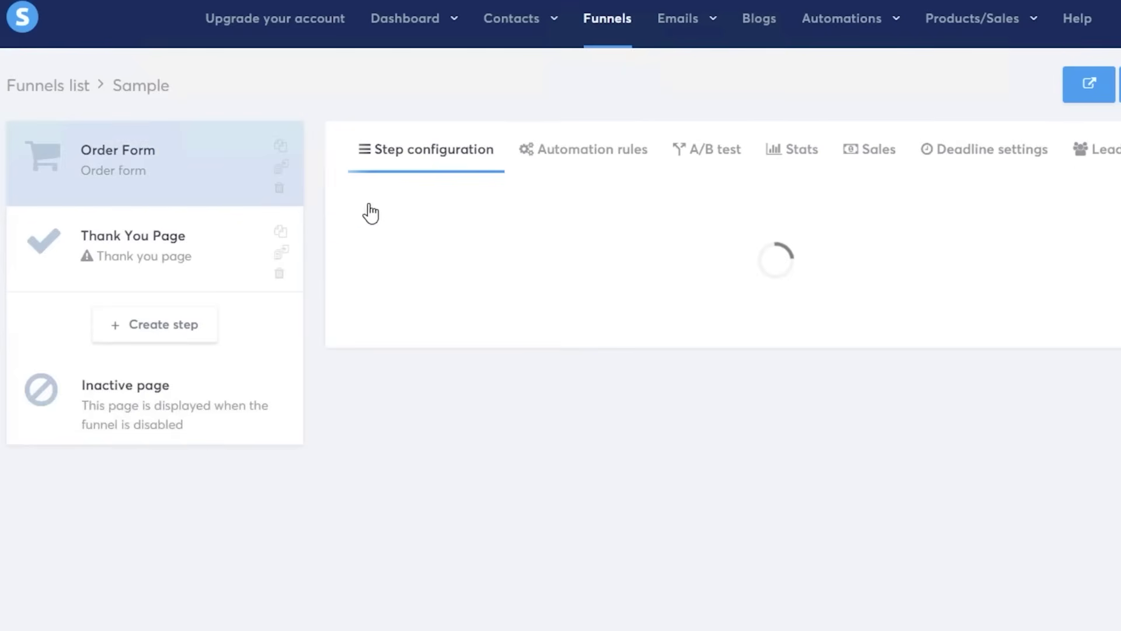
scroll(138, 175, "down", 2)
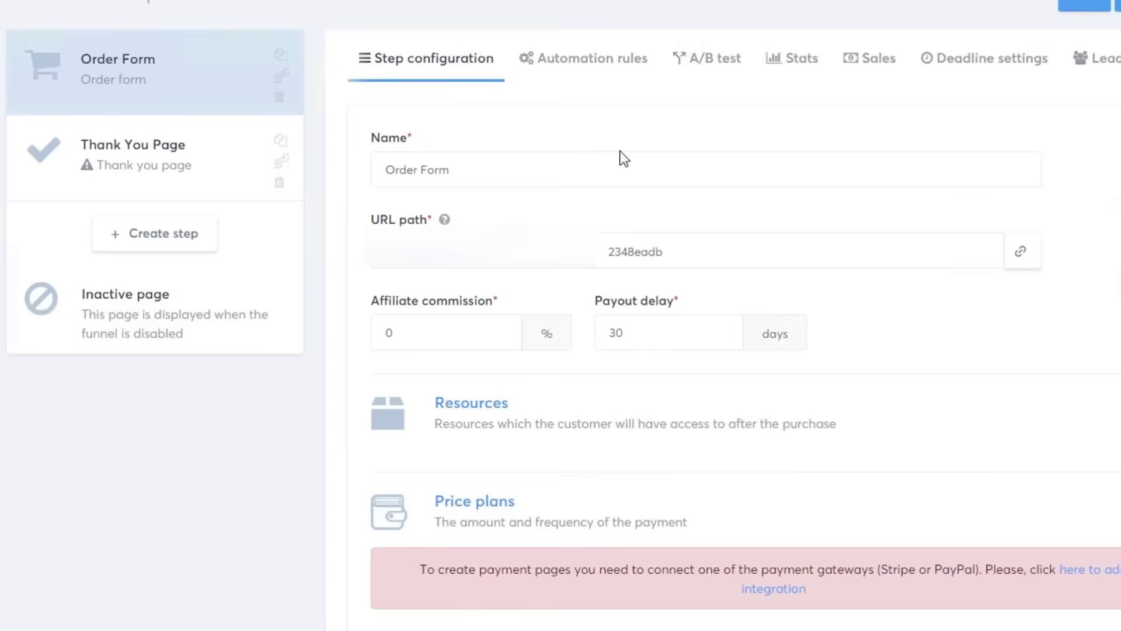
scroll(140, 155, "down", 2)
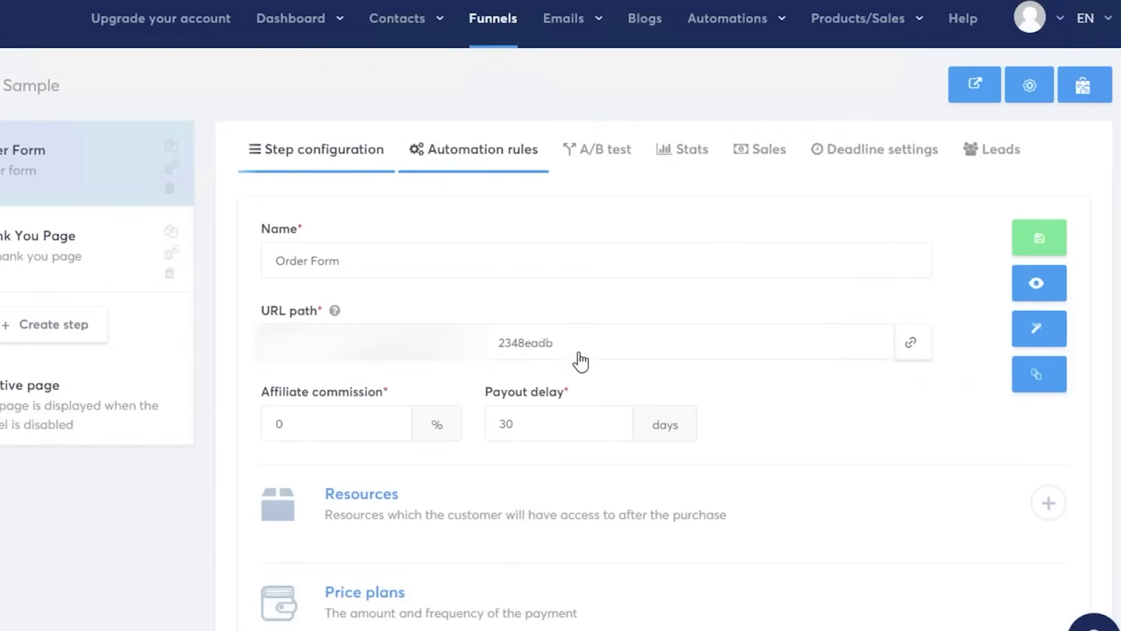
scroll(838, 275, "down", 2)
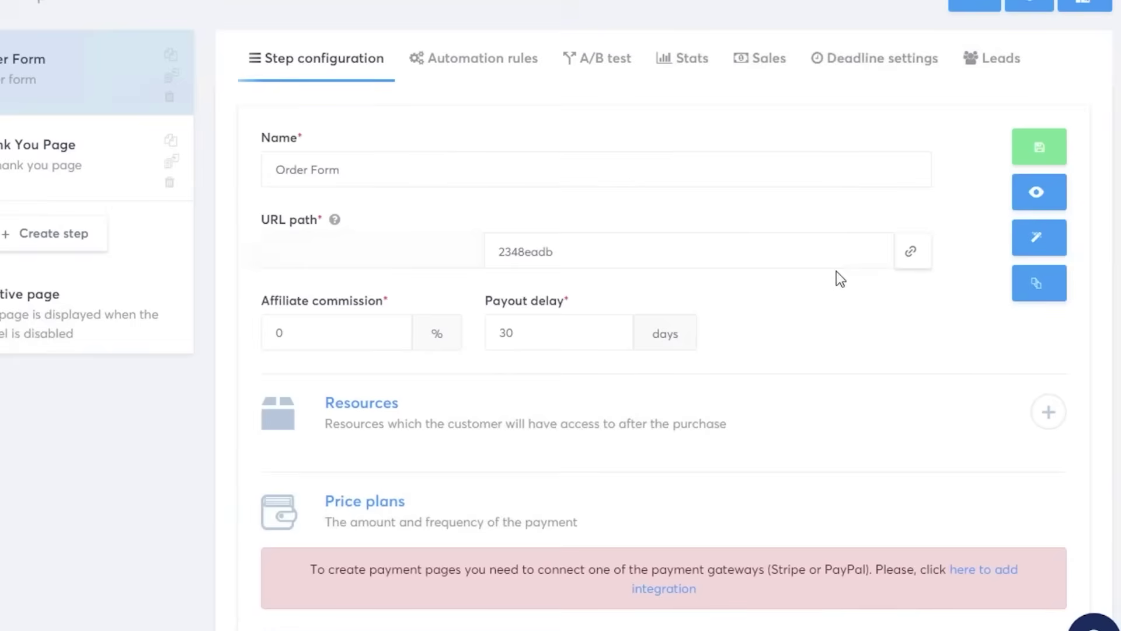
scroll(836, 271, "down", 2)
scroll(843, 253, "up", 4)
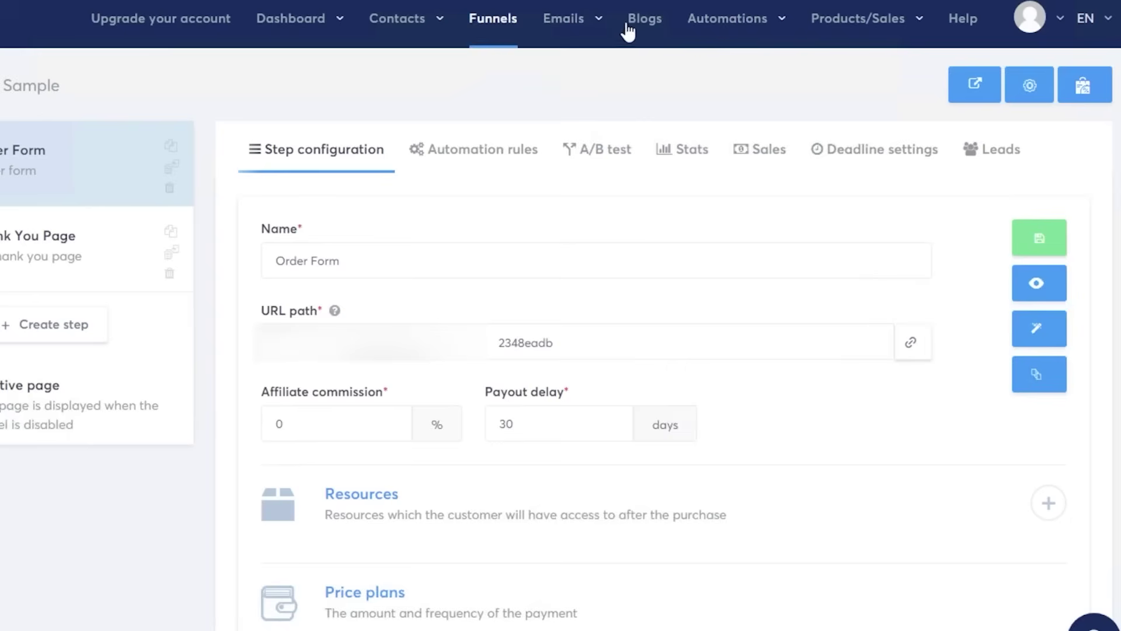
mouse_move(730, 17)
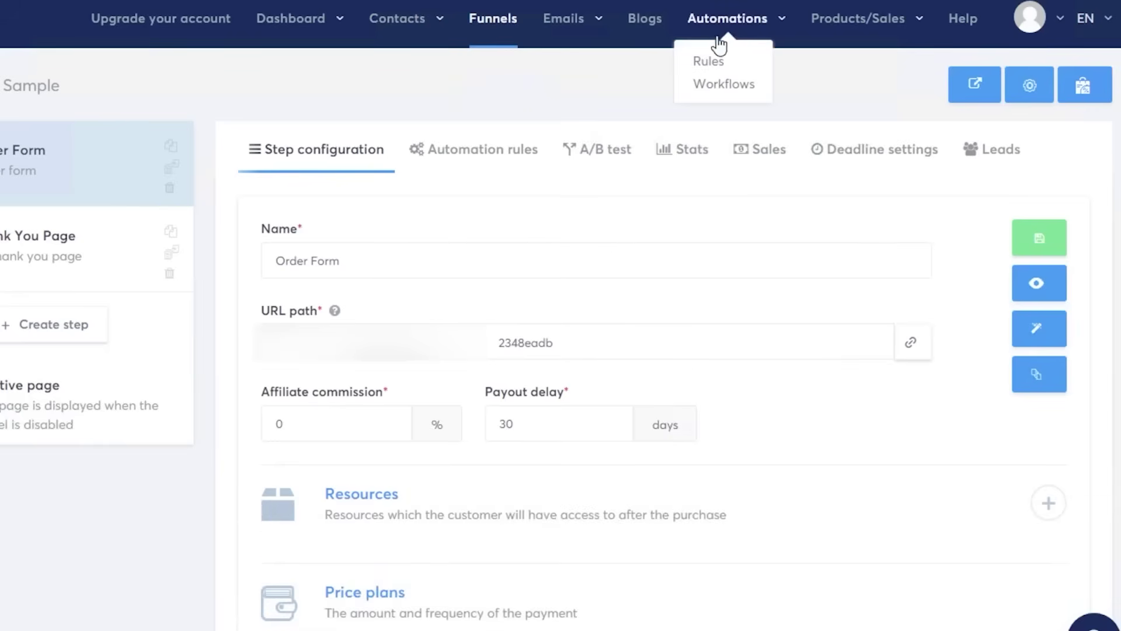
From Automations > Rules, follow the rule's 'Sample 1: Order Form' link to that funnel step.
left_click(721, 69)
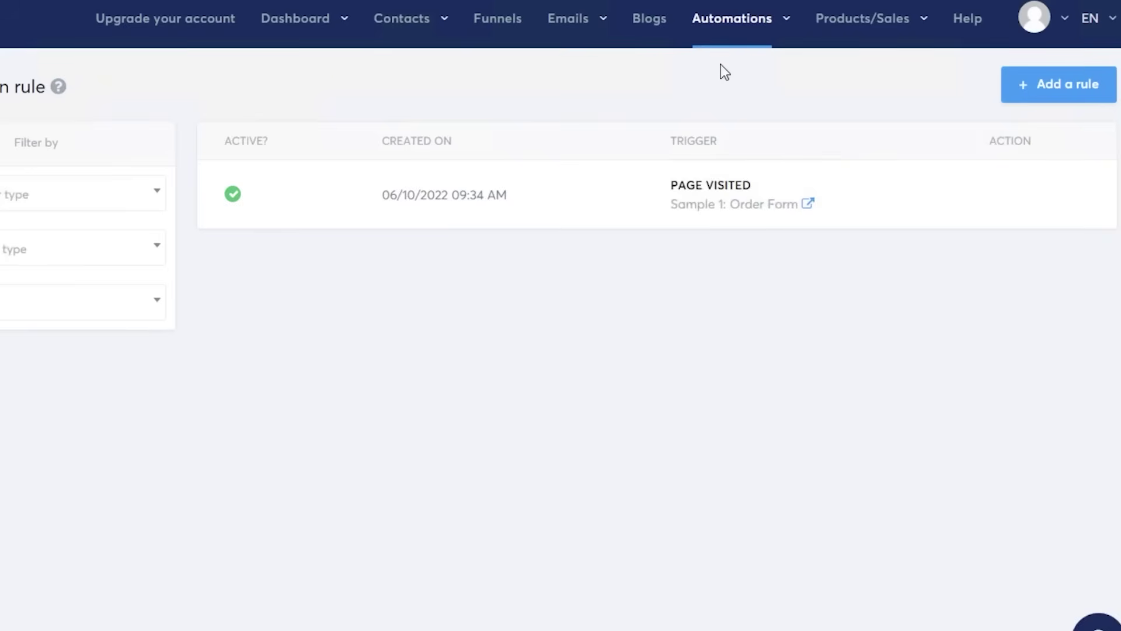
left_click(810, 205)
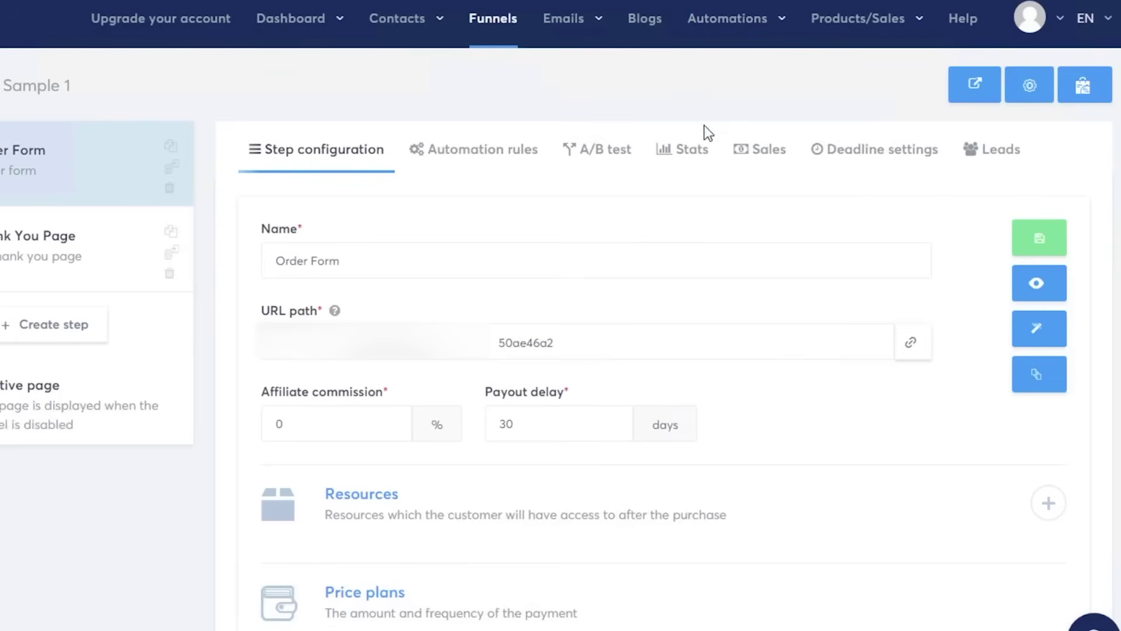
scroll(659, 125, "down", 3)
scroll(648, 129, "up", 3)
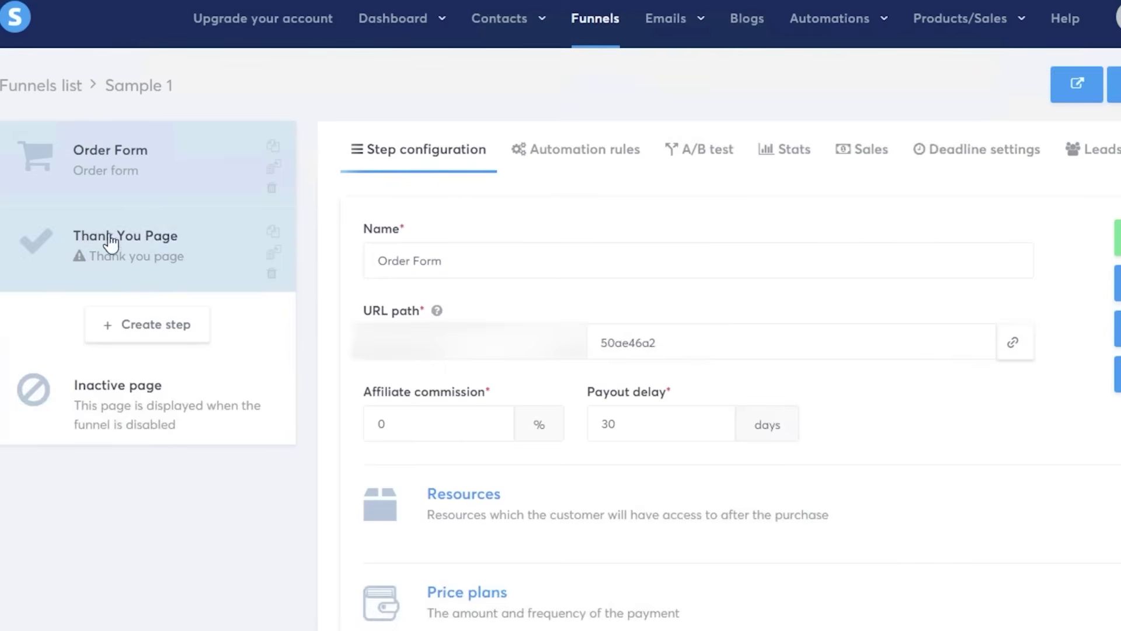
Add a Popup form step named 'coupon' after Thank You Page in Sample 1.
left_click(156, 320)
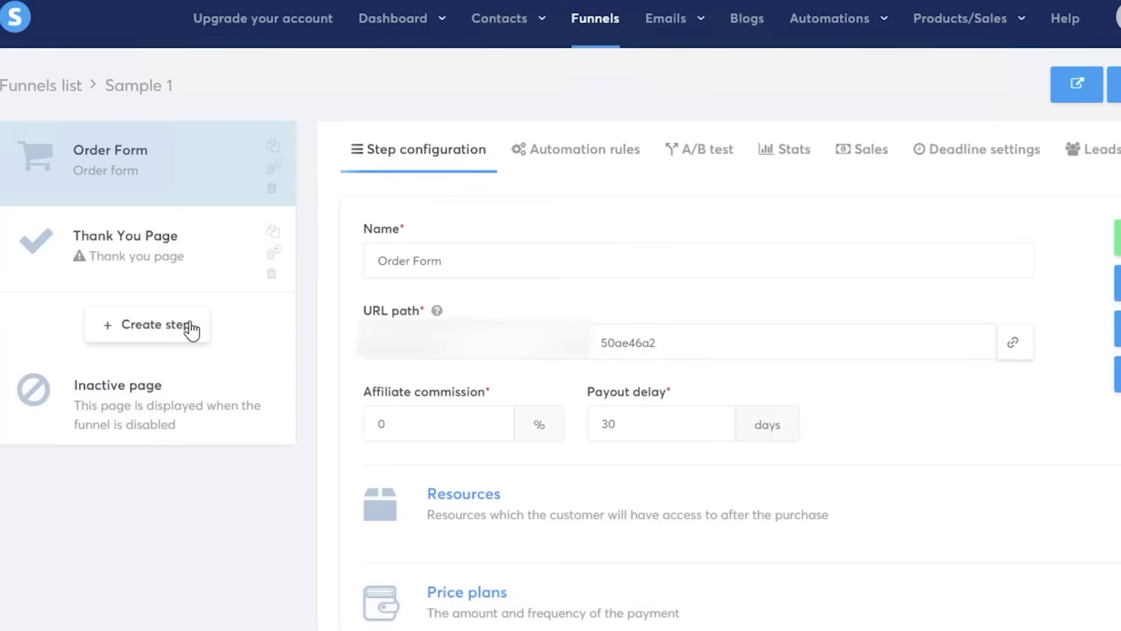
left_click(189, 323)
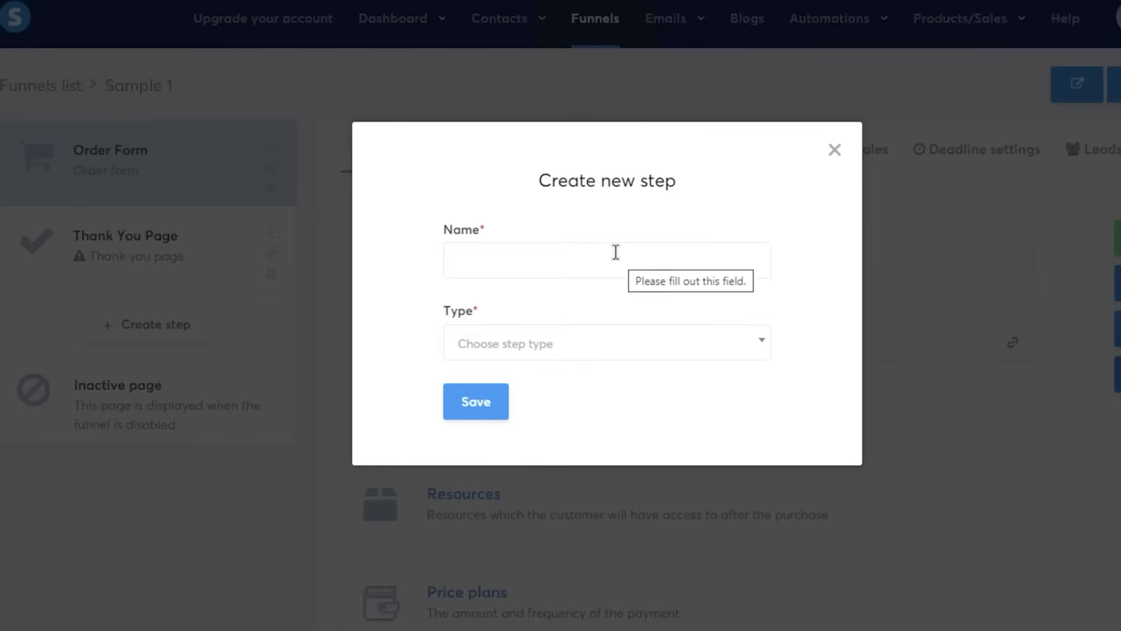
left_click(616, 252)
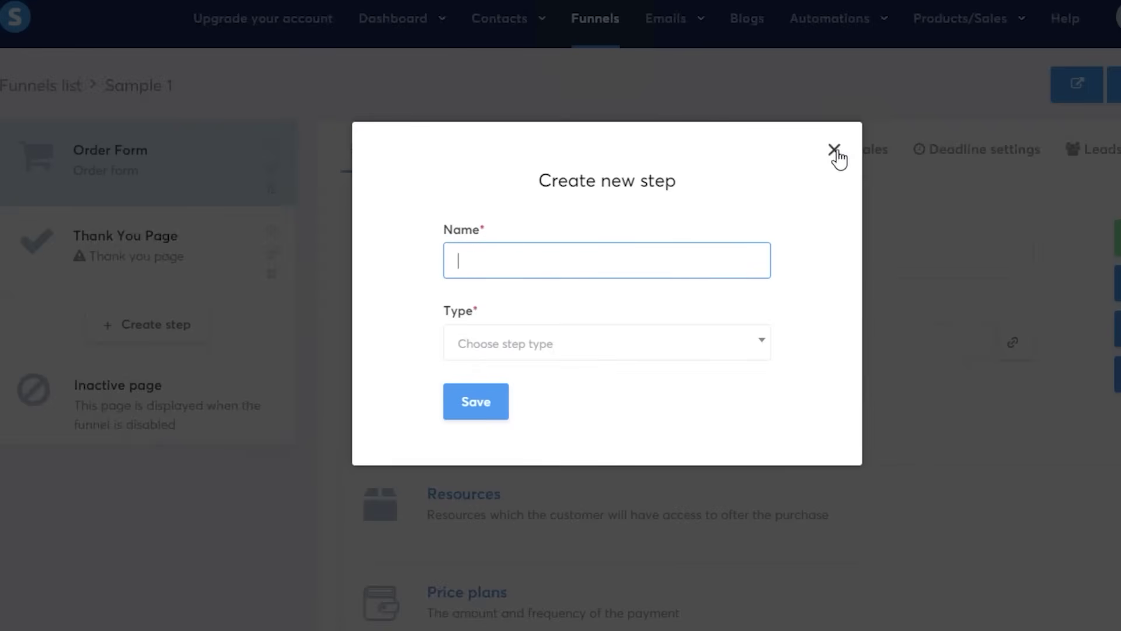
type("coupon")
left_click(761, 343)
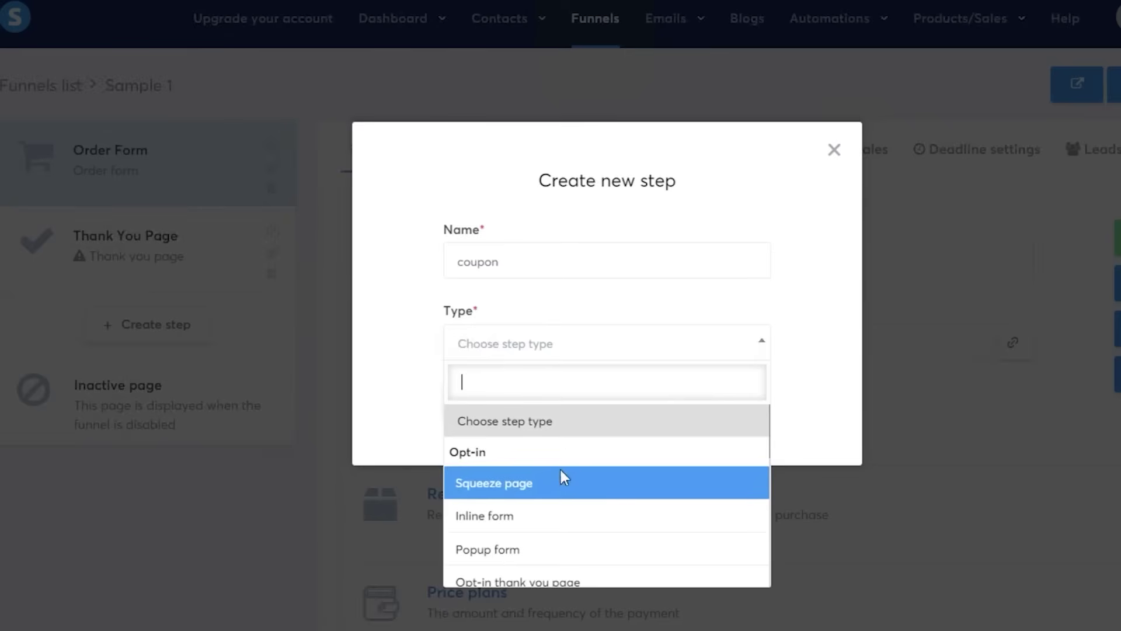
left_click(530, 551)
left_click(492, 415)
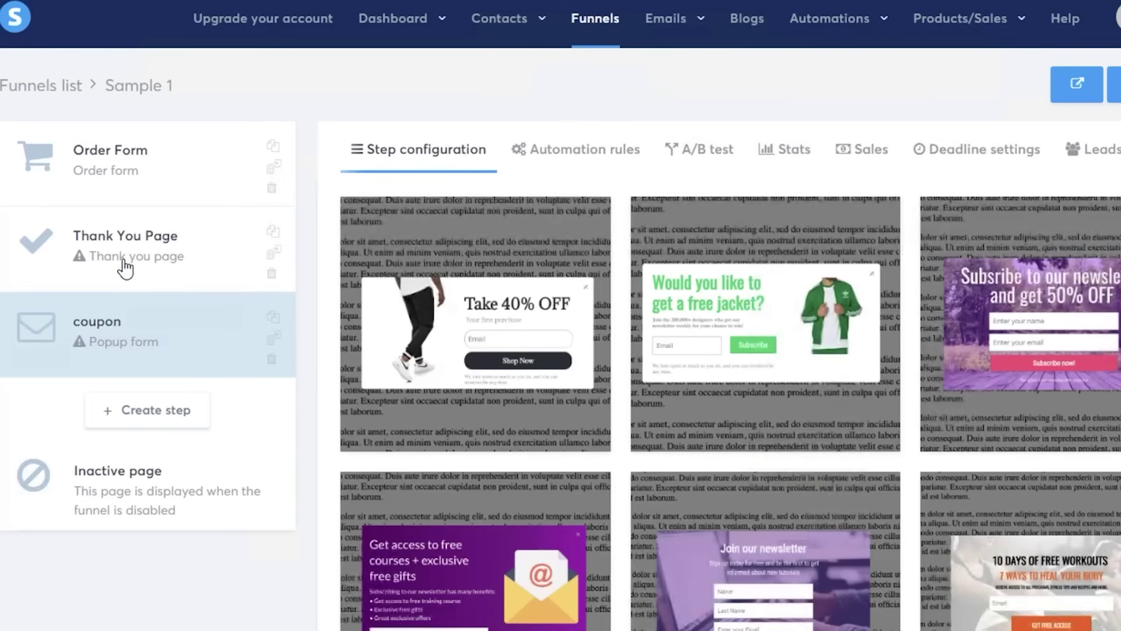
Review the coupon step's Automation rules, A/B test and Stats tabs, then return to its popup templates.
left_click(124, 266)
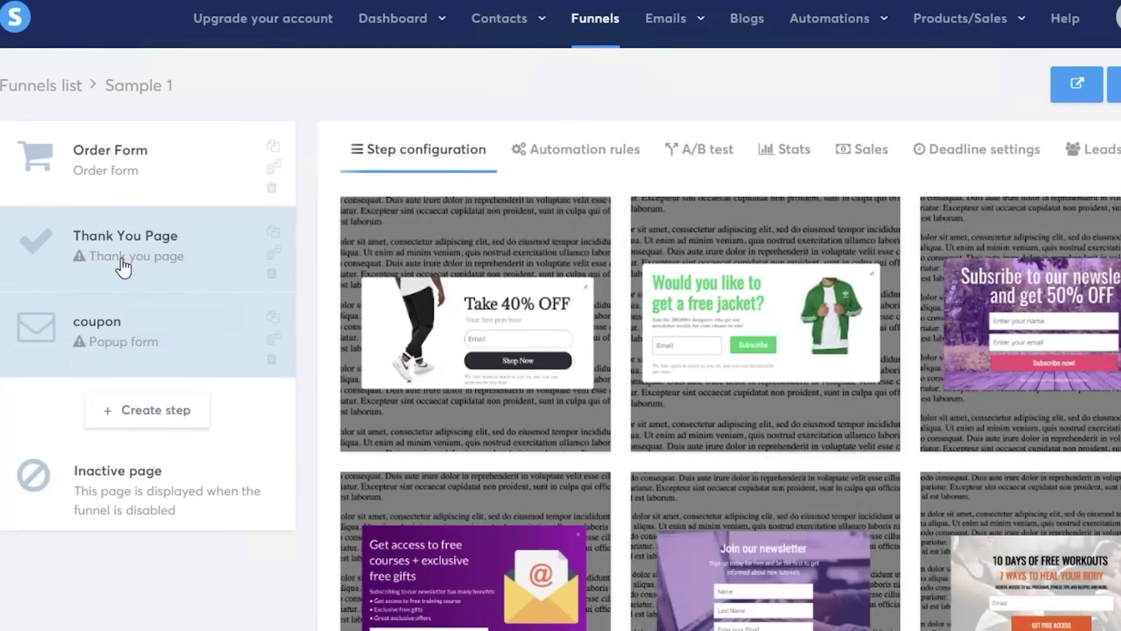
left_click(565, 151)
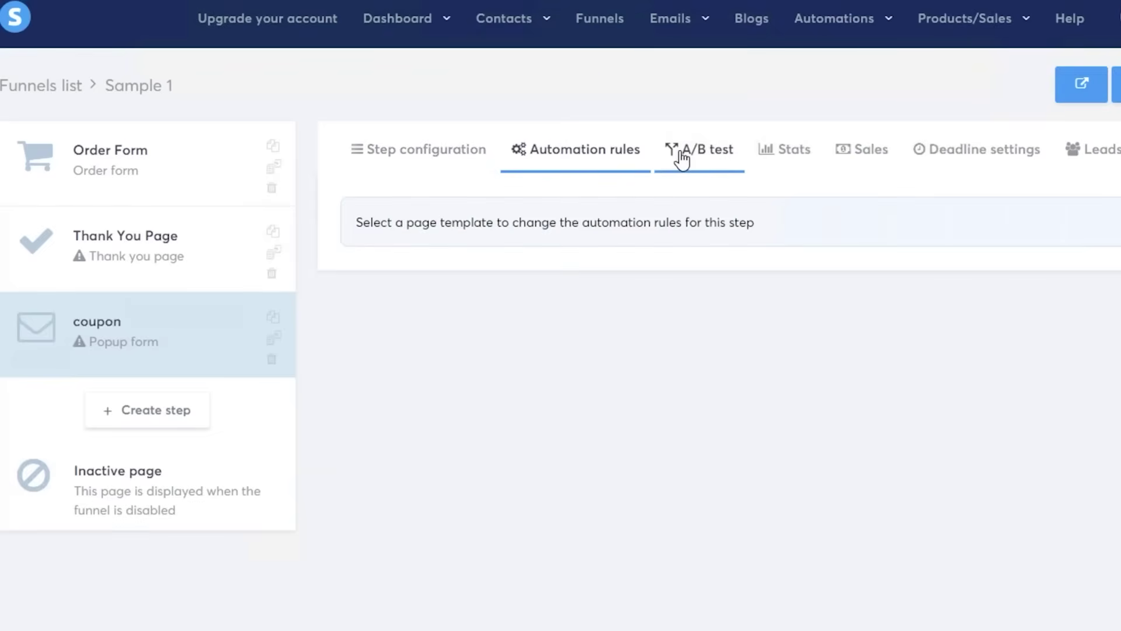
left_click(683, 158)
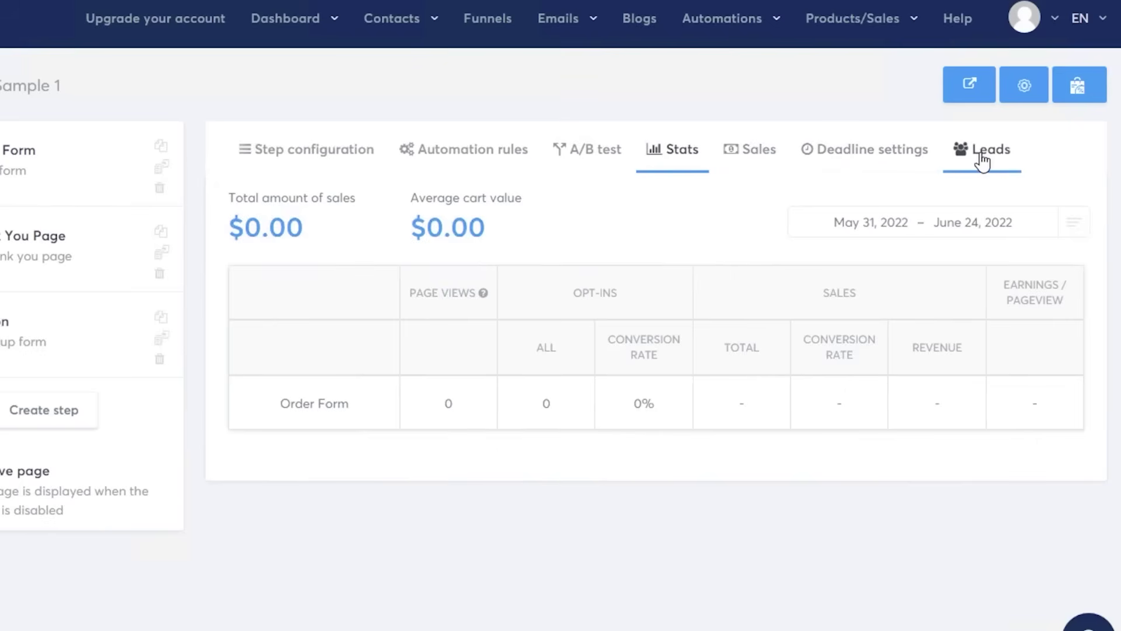
left_click(307, 153)
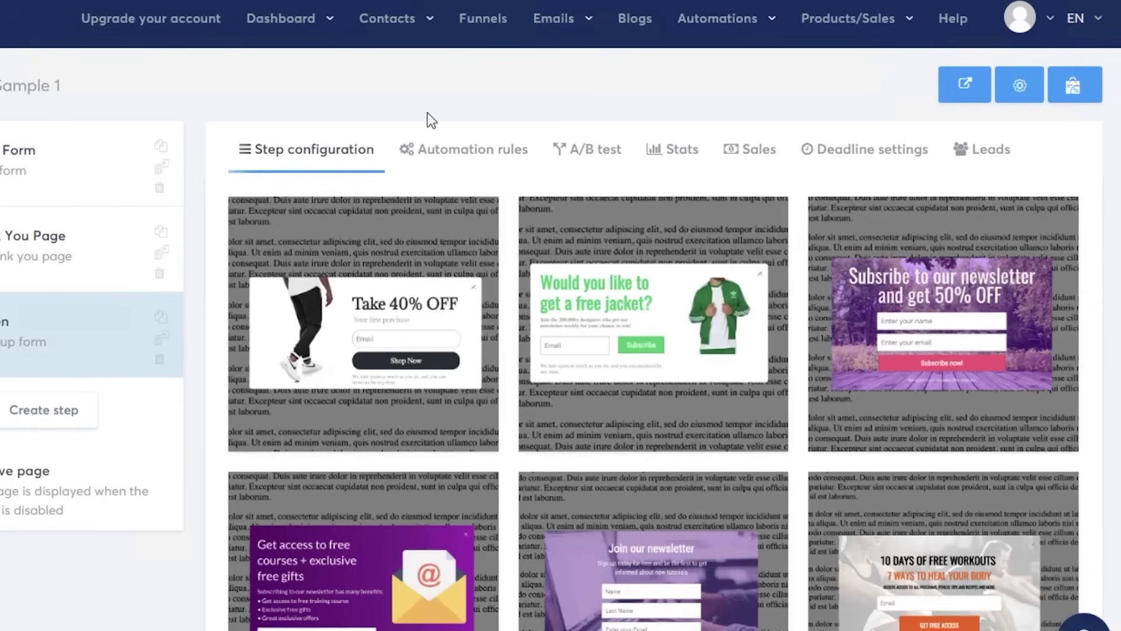
mouse_move(859, 35)
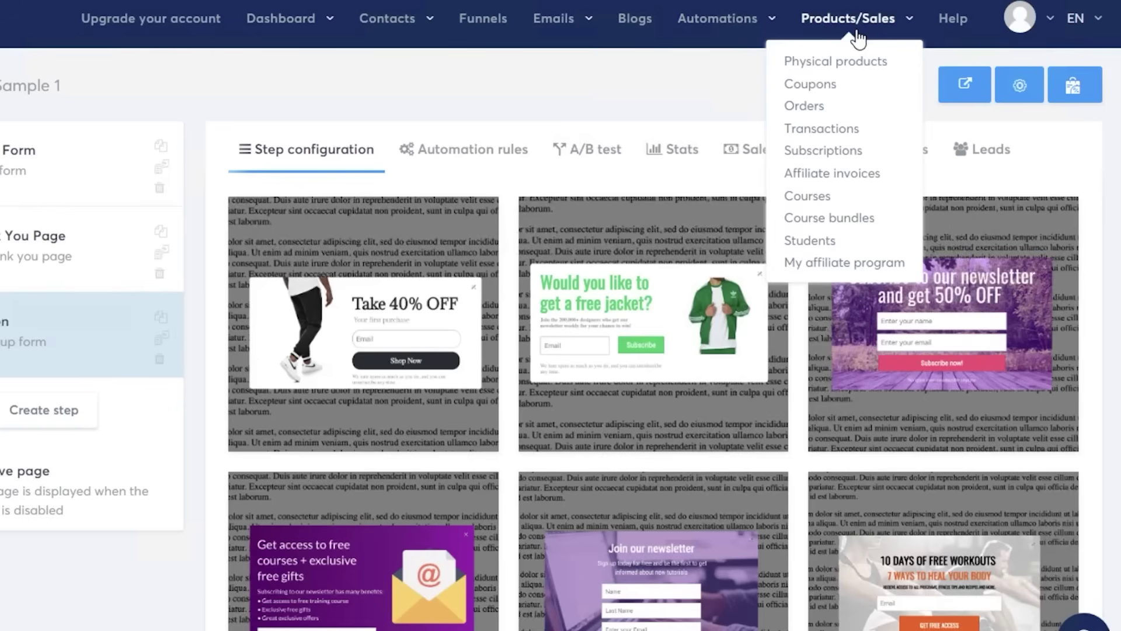
Show the empty Physical products list.
left_click(836, 63)
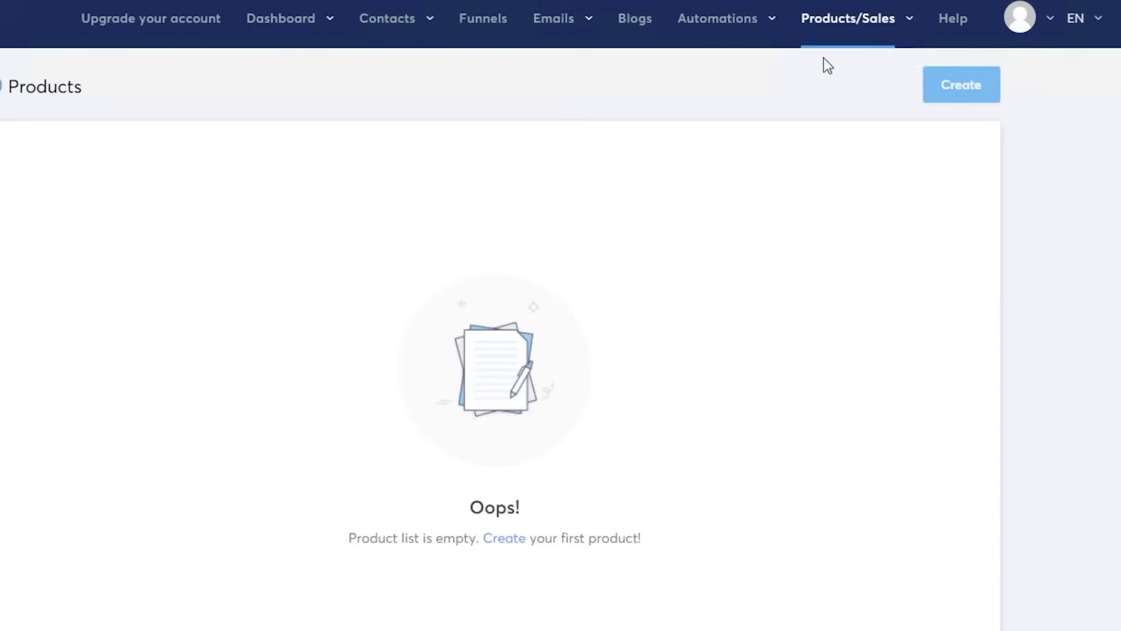
scroll(641, 152, "down", 1)
scroll(796, 168, "up", 1)
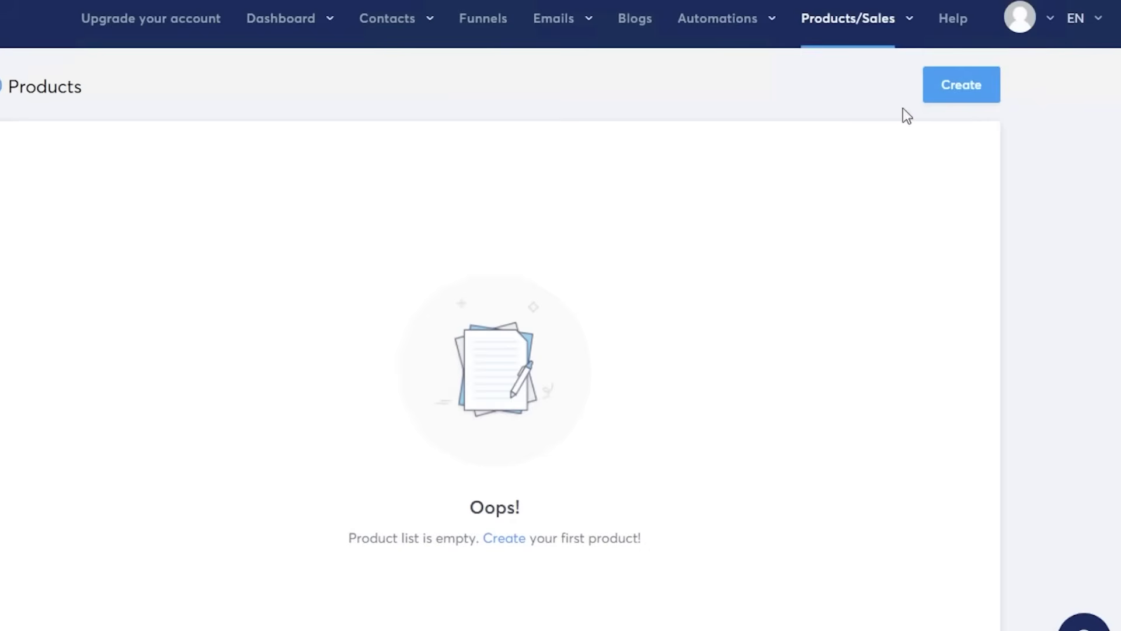
Open the Create a new product form and close it without saving.
left_click(950, 92)
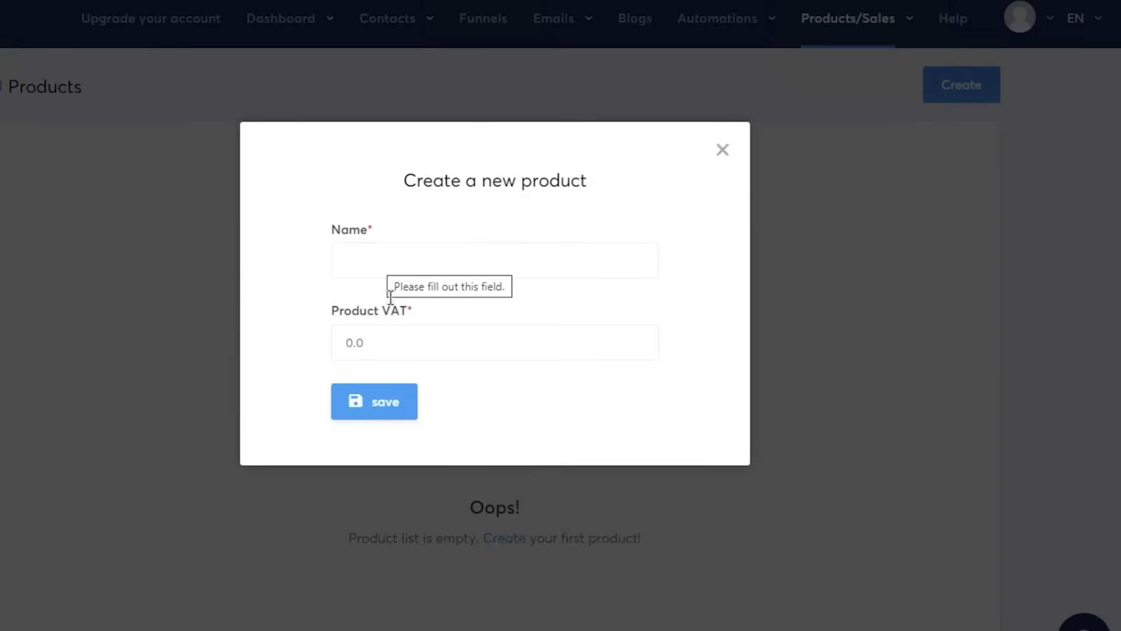
left_click(721, 151)
left_click(847, 22)
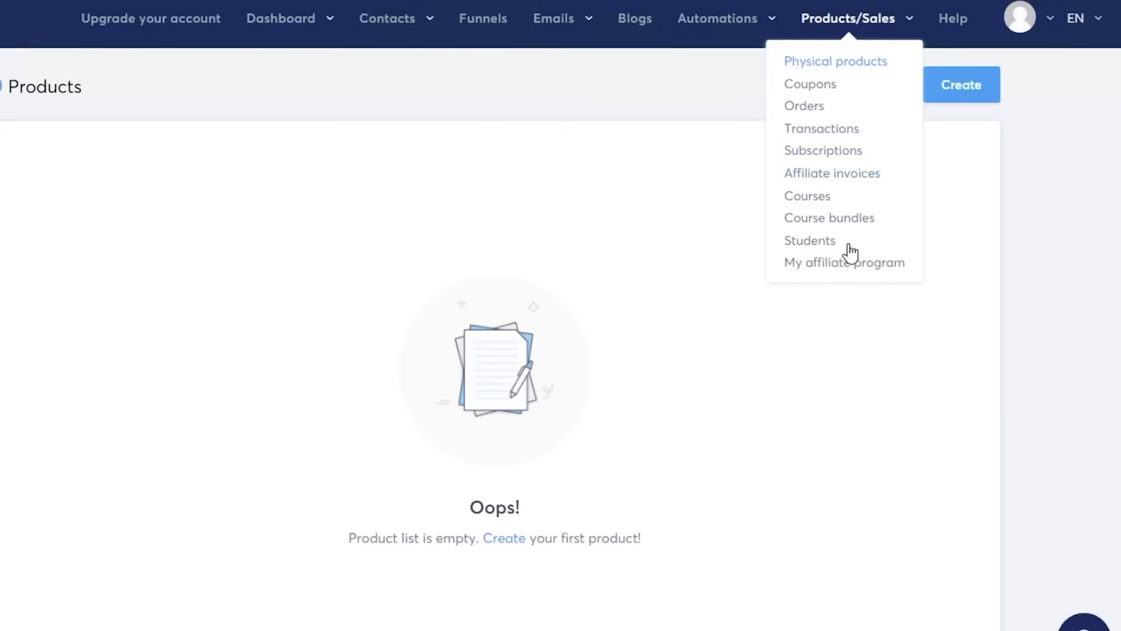
View the empty Course bundles list, then the empty Courses list.
left_click(806, 196)
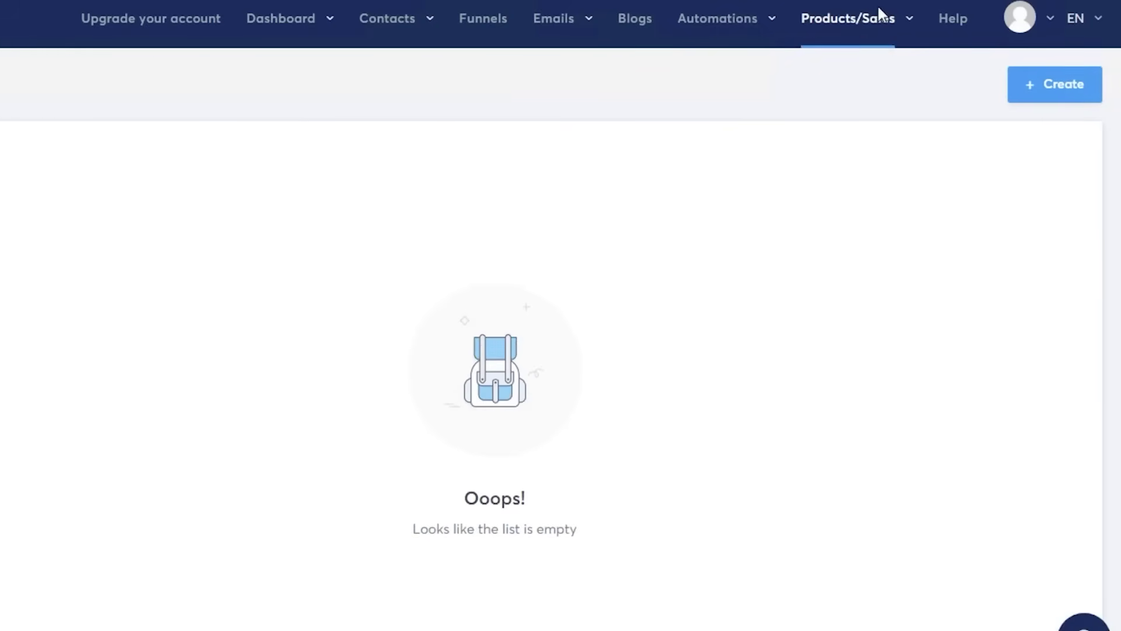
mouse_move(869, 35)
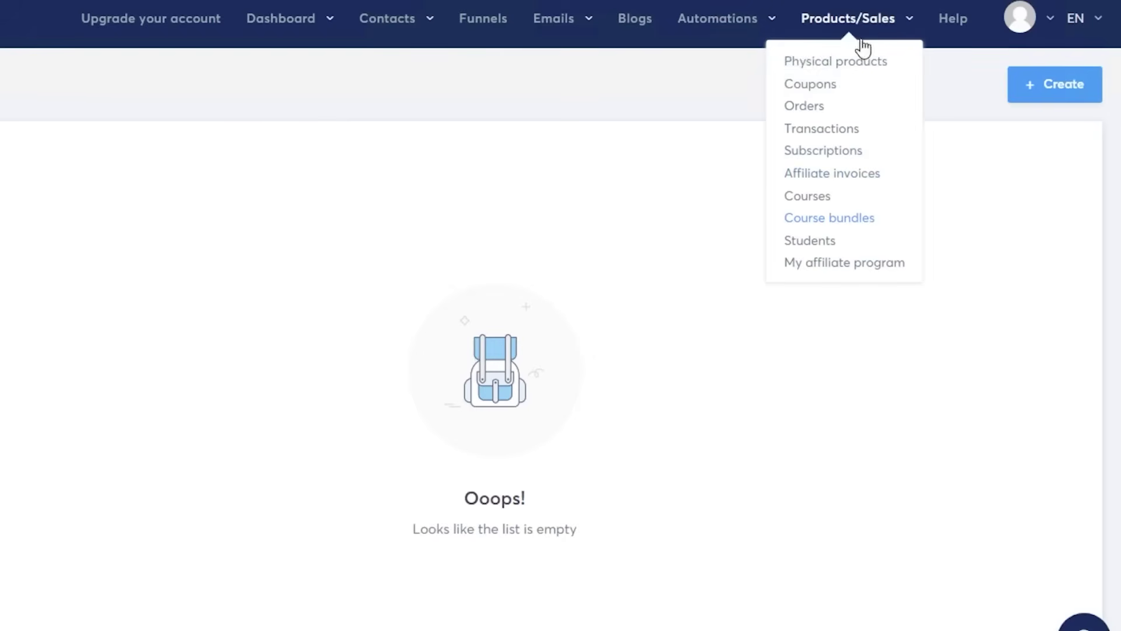
left_click(812, 198)
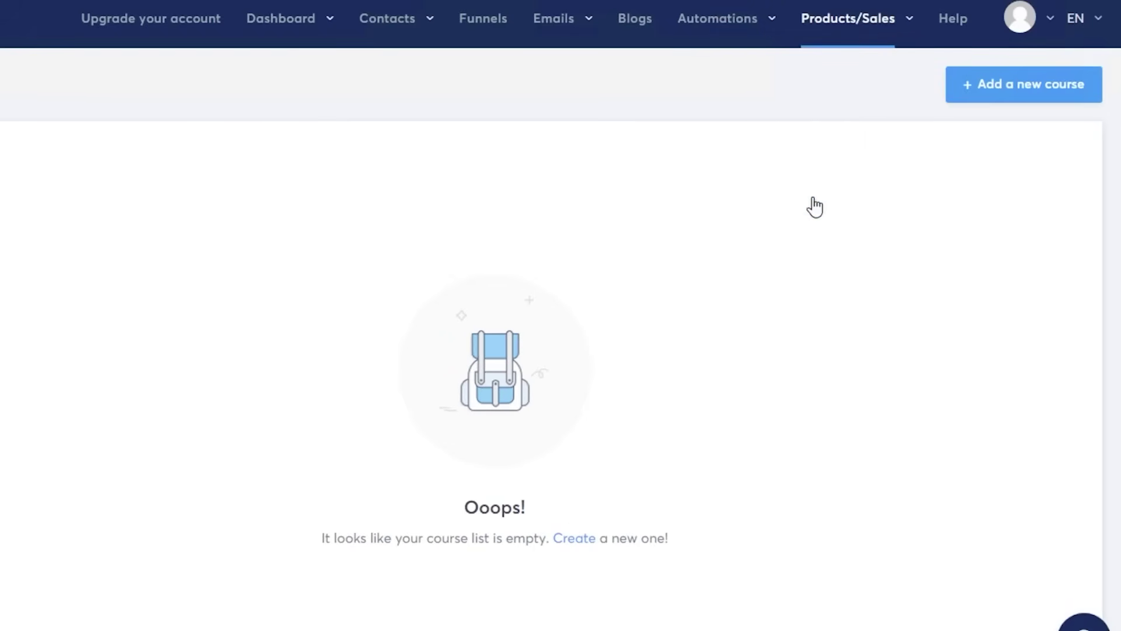
left_click(844, 29)
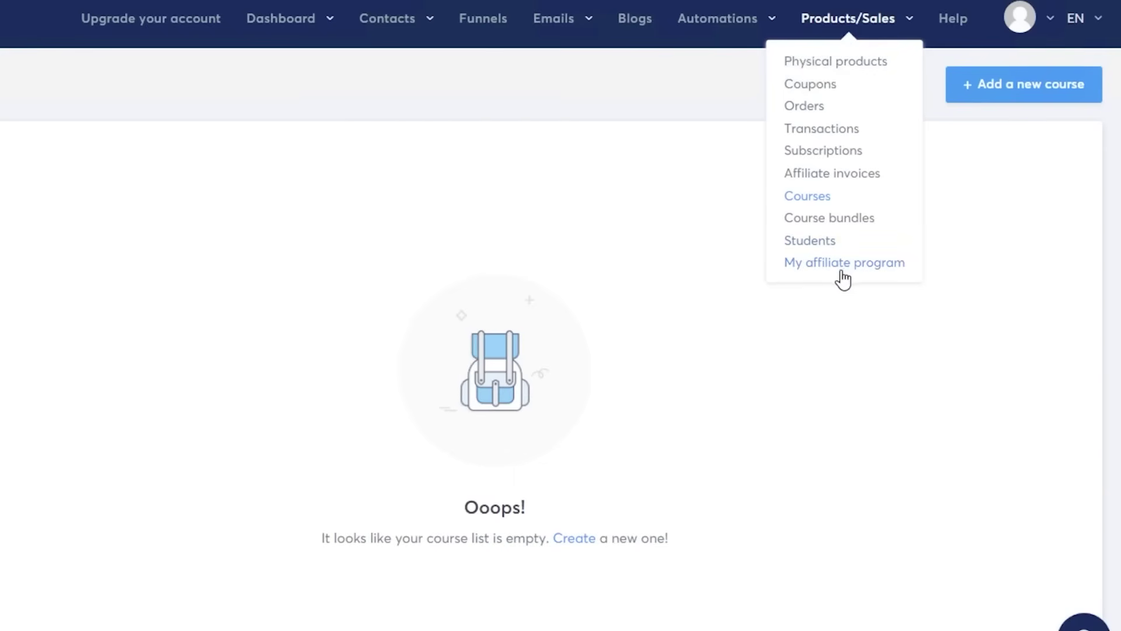
mouse_move(251, 27)
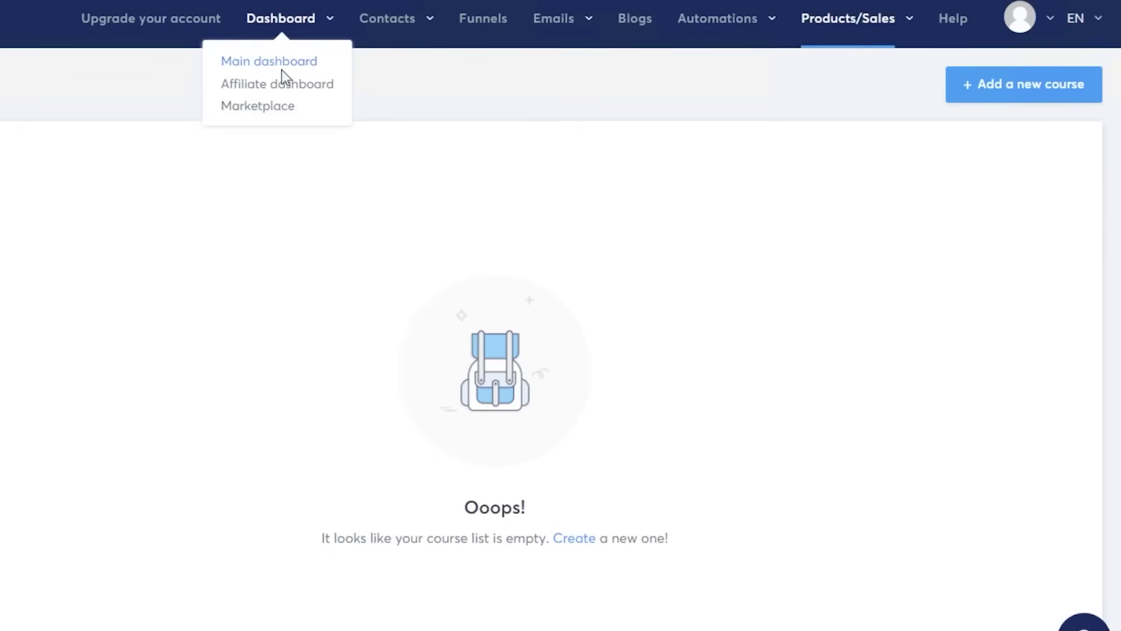
Open the main dashboard, then scroll through the affiliate dashboard.
left_click(281, 68)
mouse_move(308, 30)
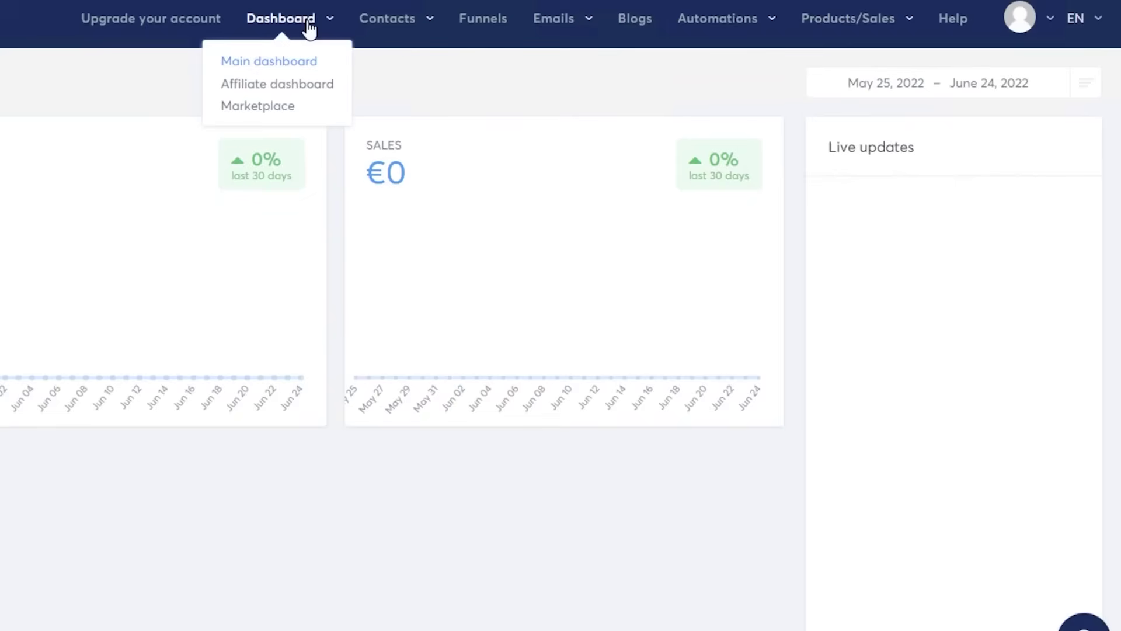
left_click(288, 81)
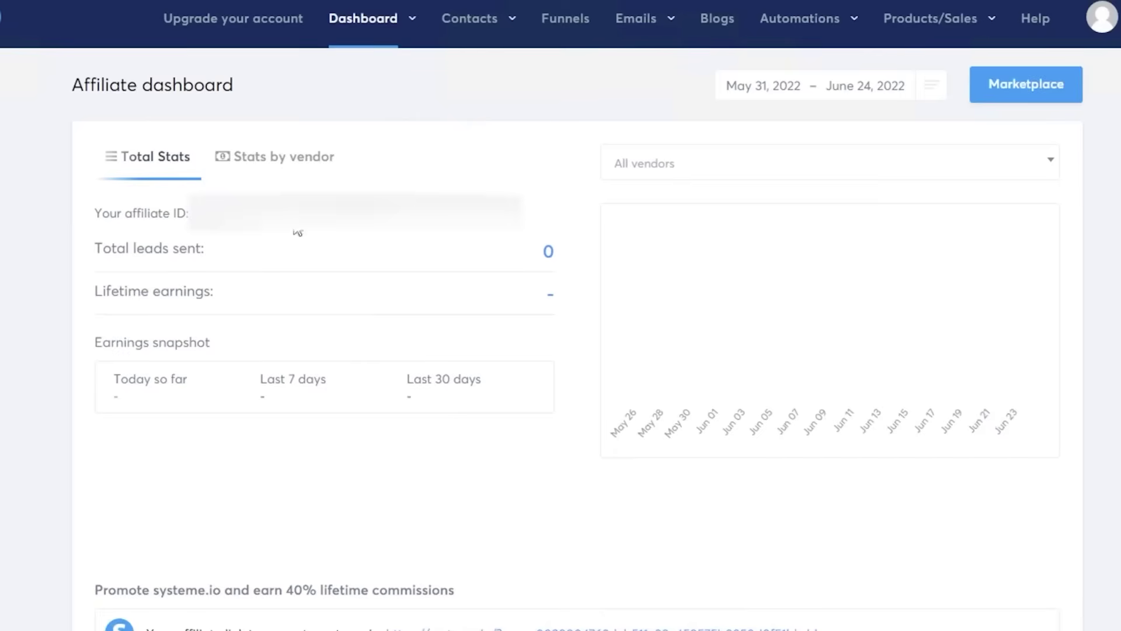
scroll(354, 234, "down", 3)
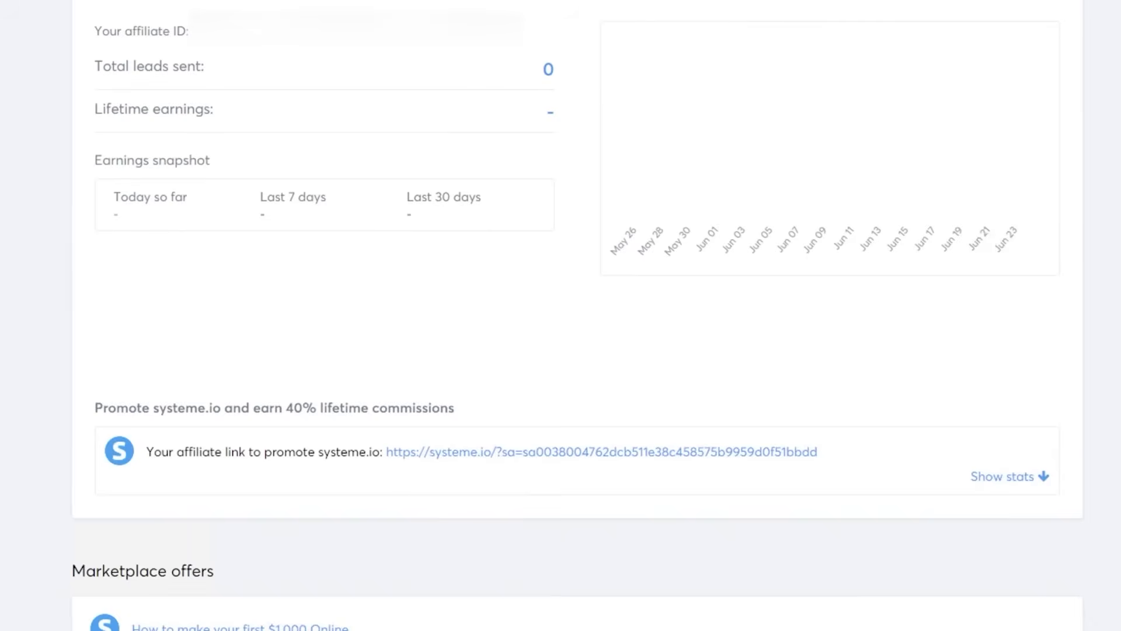
scroll(560, 316, "up", 1)
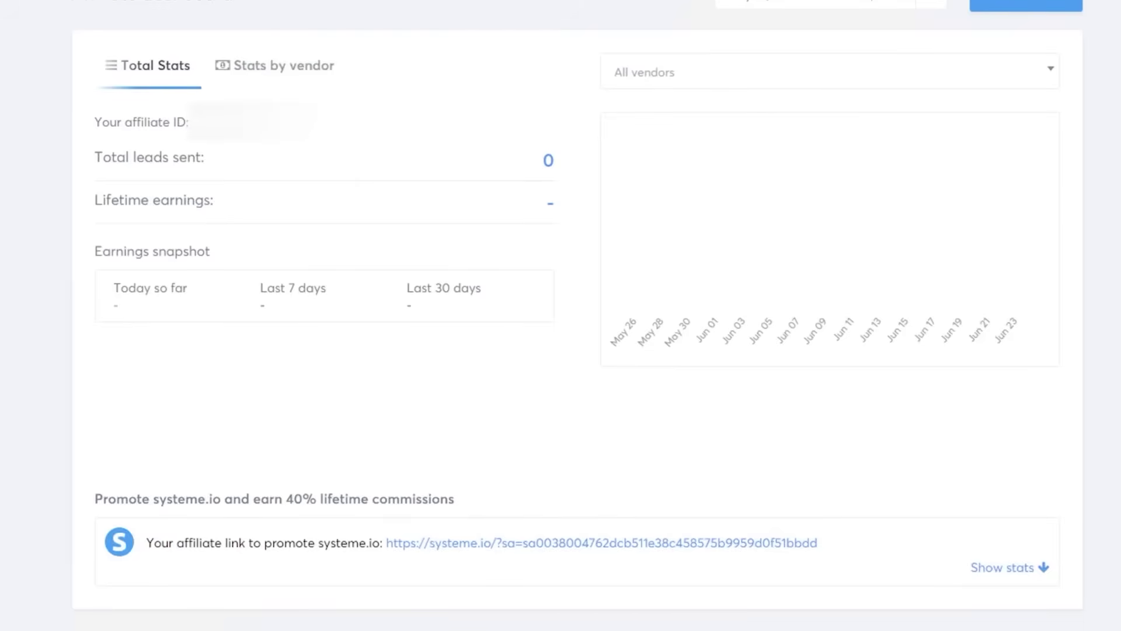
scroll(561, 315, "down", 1)
scroll(561, 315, "down", 2)
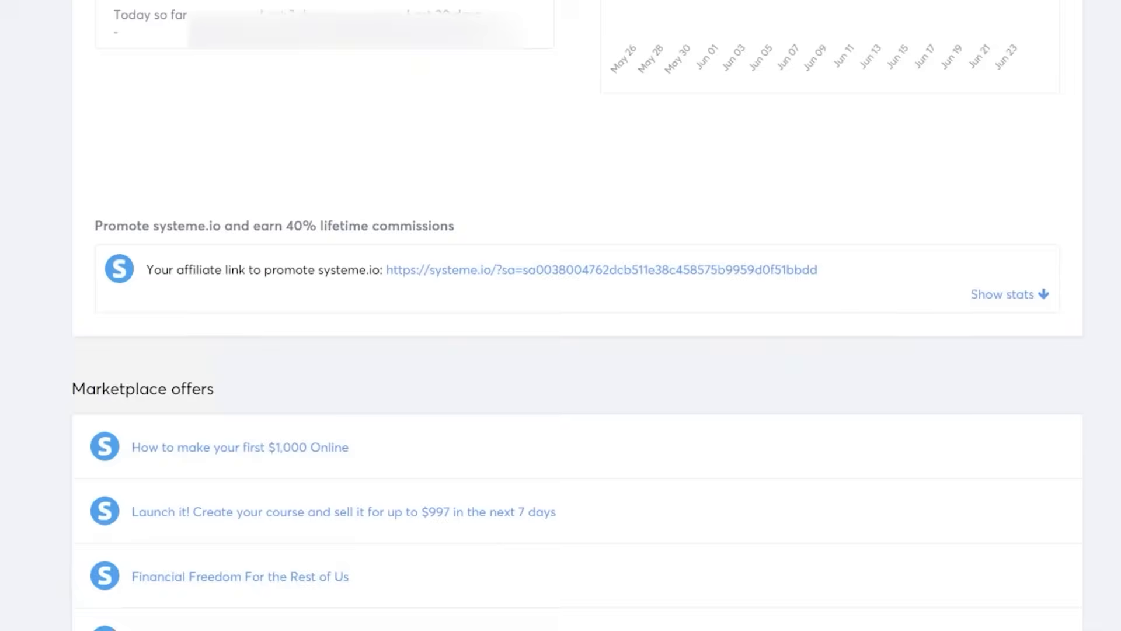
scroll(560, 315, "up", 4)
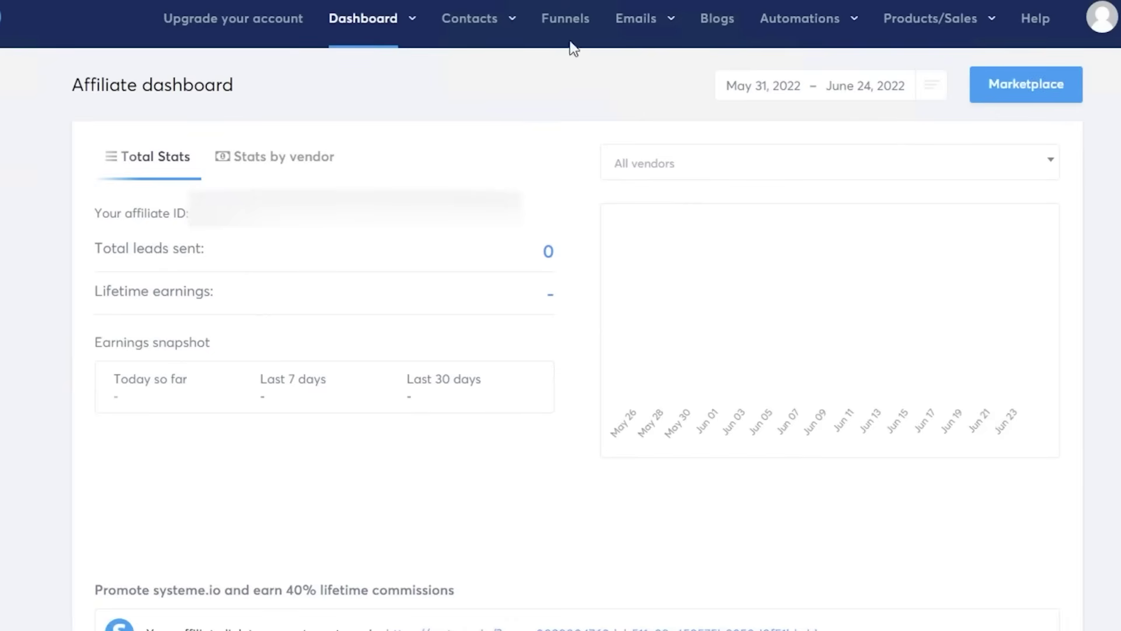
Return to the main dashboard and view the systeme.io homepage headline.
mouse_move(488, 25)
left_click(4, 25)
scroll(369, 157, "down", 1)
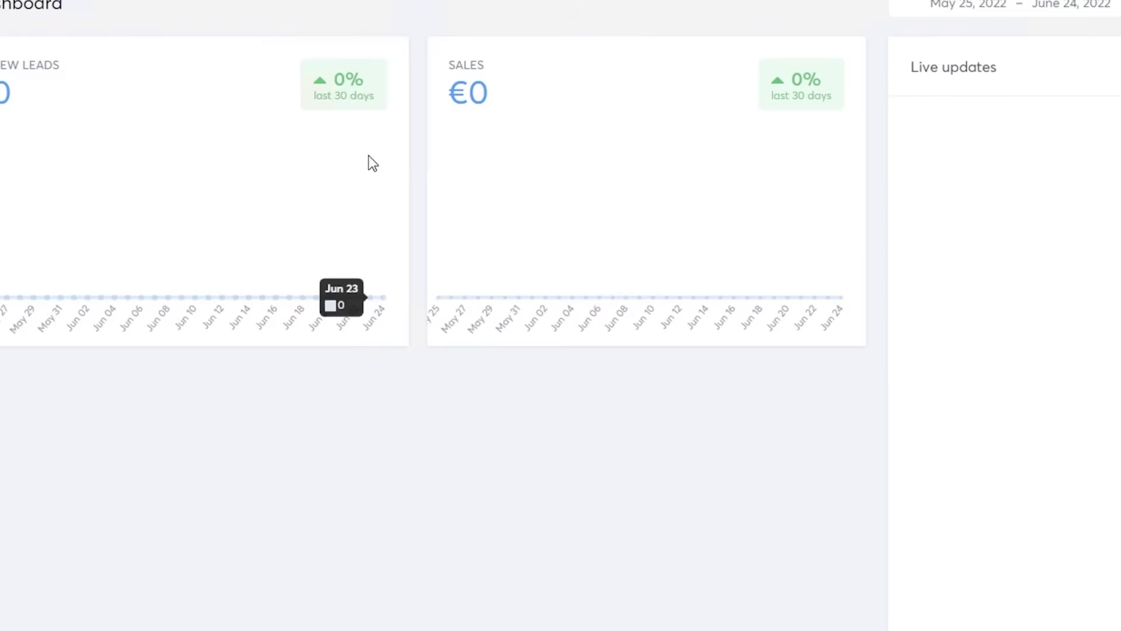
scroll(369, 155, "up", 1)
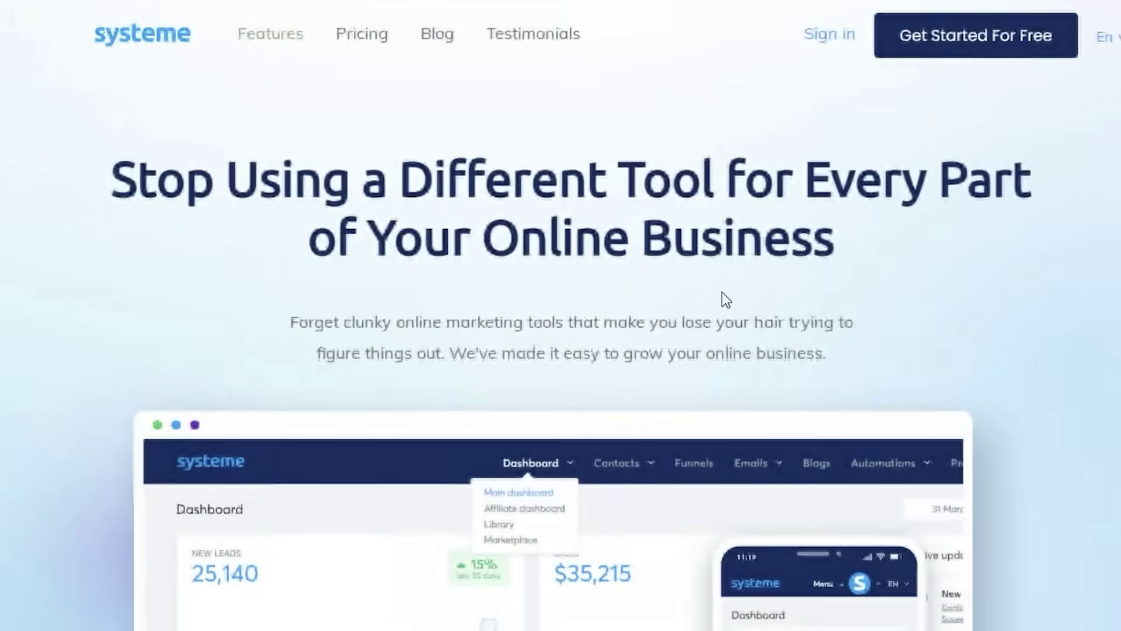
Scroll the systeme.io homepage down to the tools grid and back up.
scroll(722, 290, "down", 10)
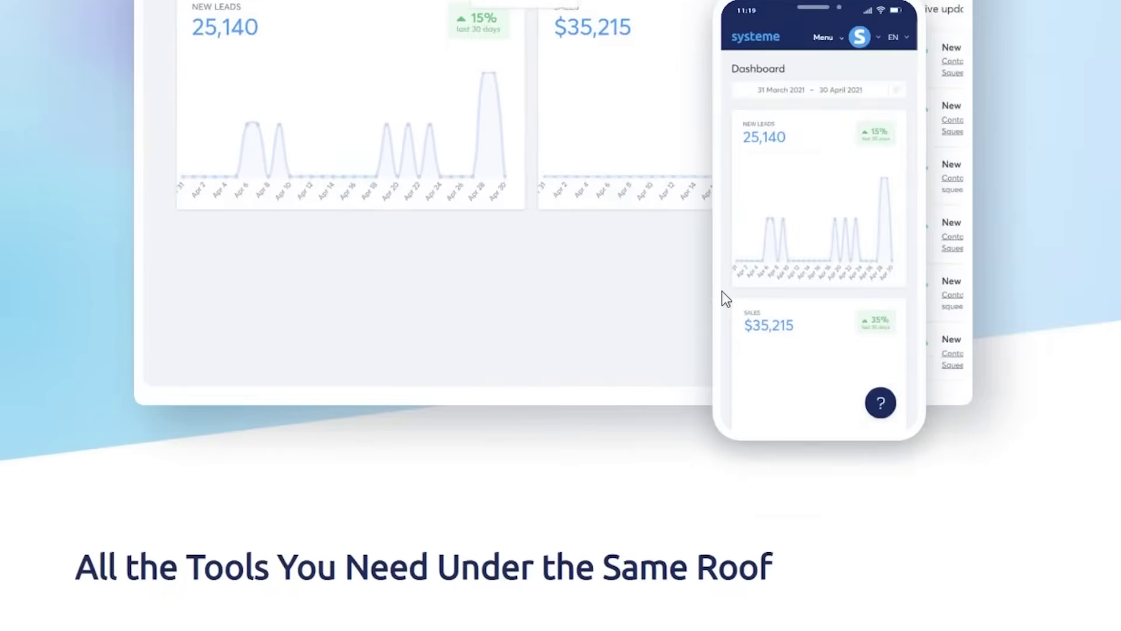
scroll(722, 291, "down", 8)
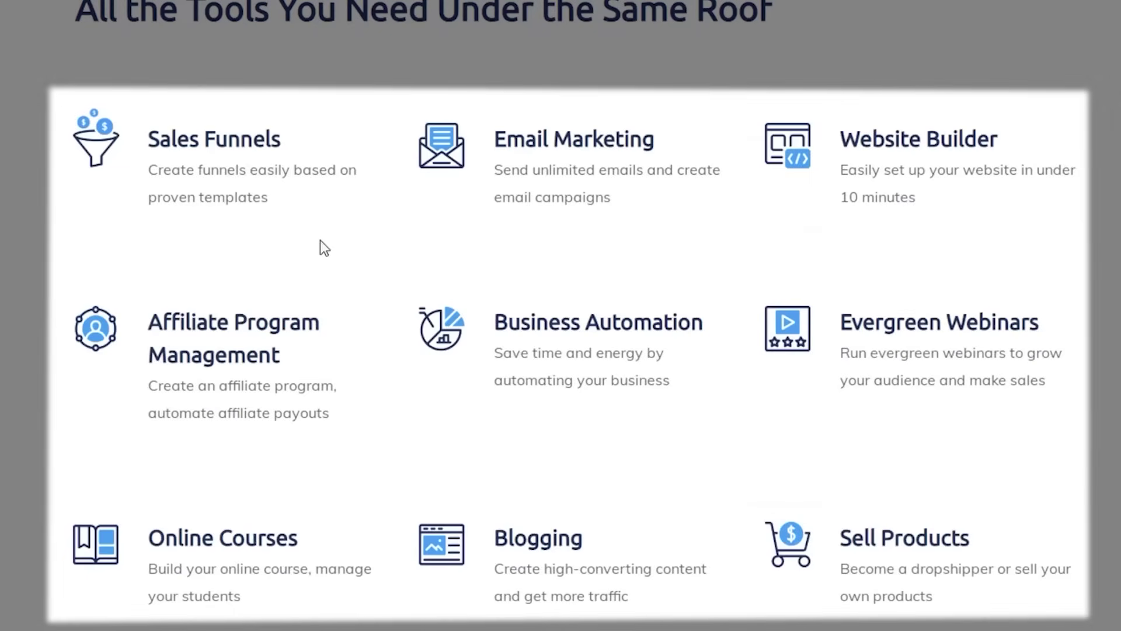
scroll(561, 350, "down", 3)
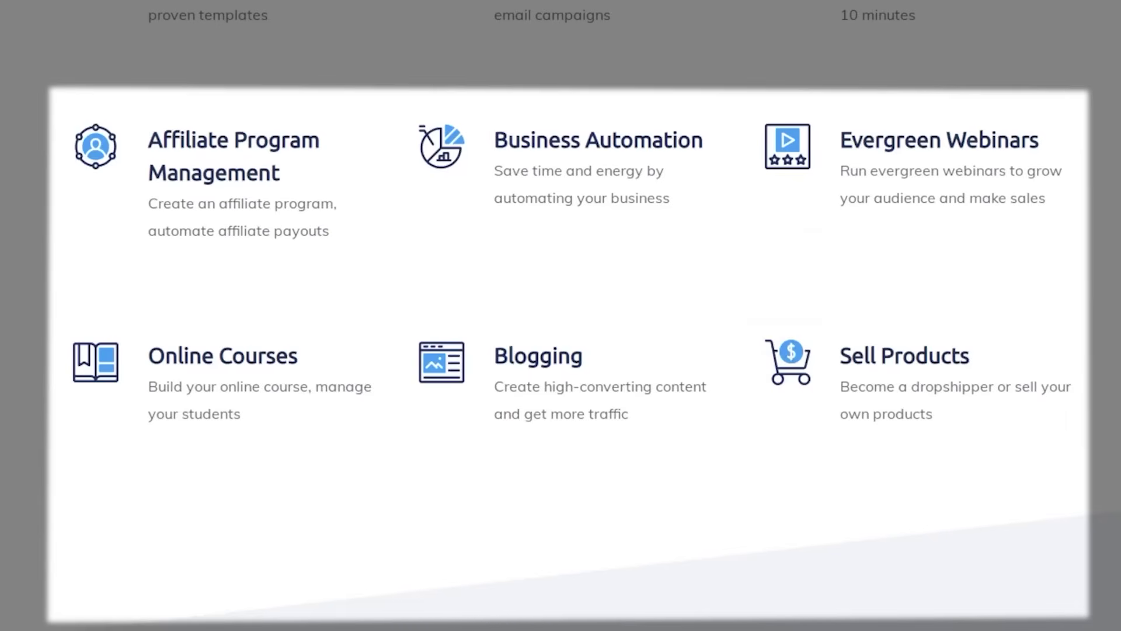
scroll(561, 350, "up", 2)
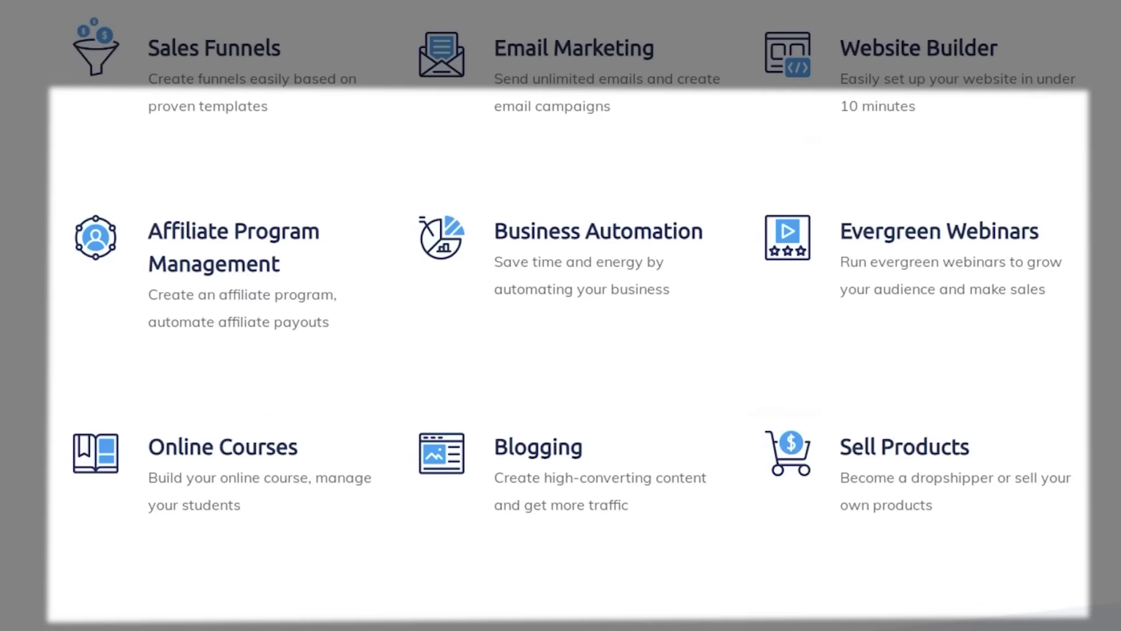
scroll(561, 351, "up", 2)
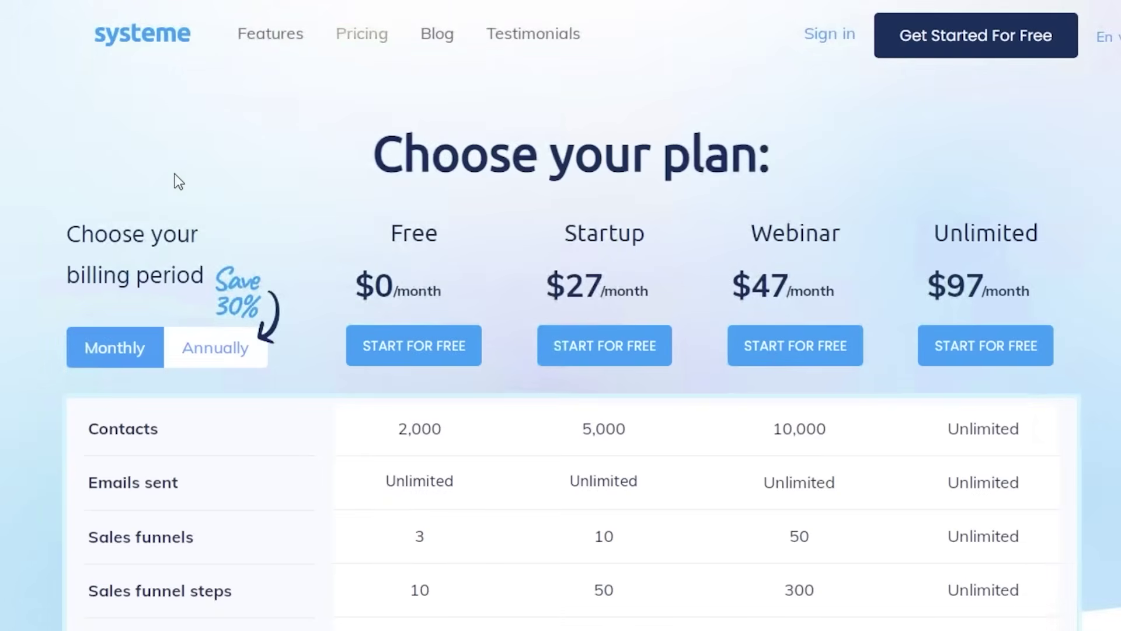
Review the plan comparison table, from Free's 2,000 contacts and 3 funnels to Unlimited.
scroll(174, 174, "down", 2)
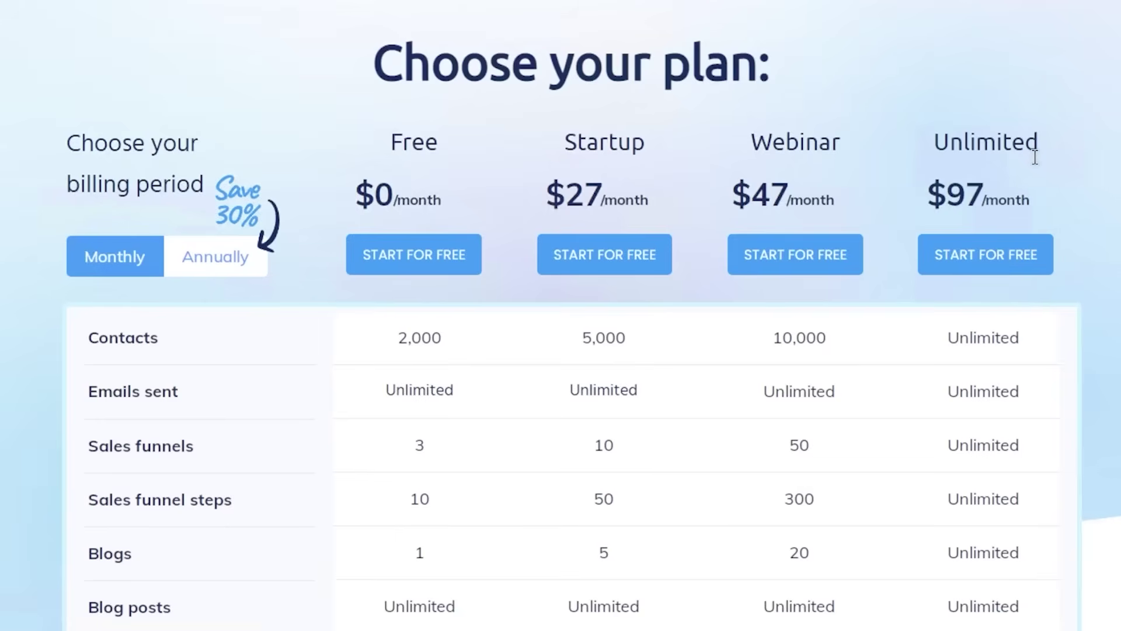
scroll(912, 256, "down", 10)
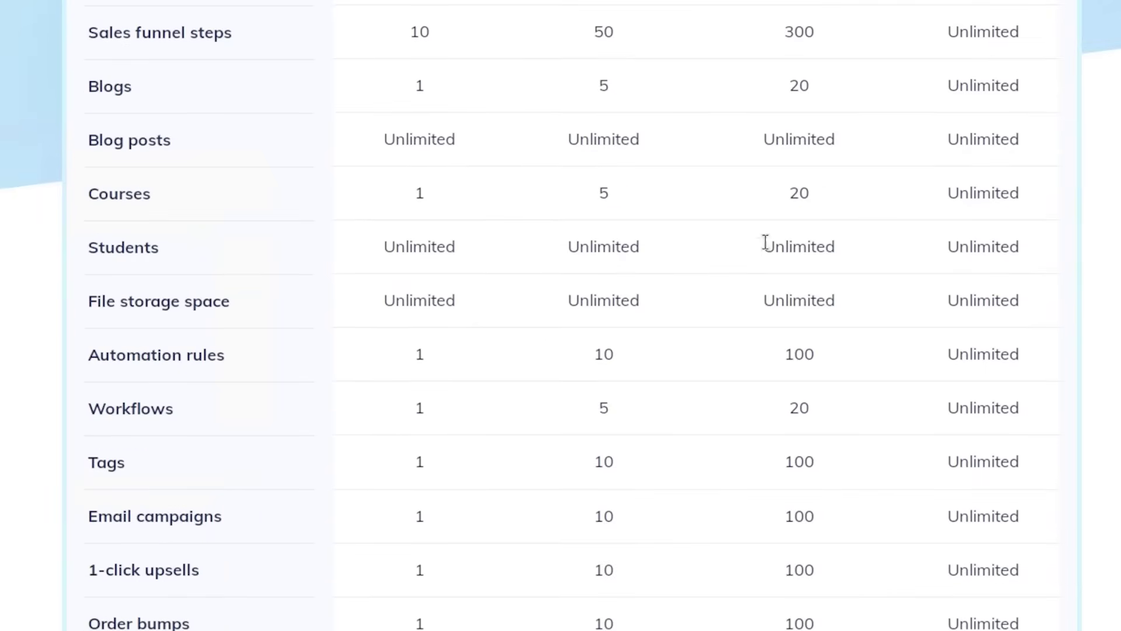
scroll(671, 211, "down", 3)
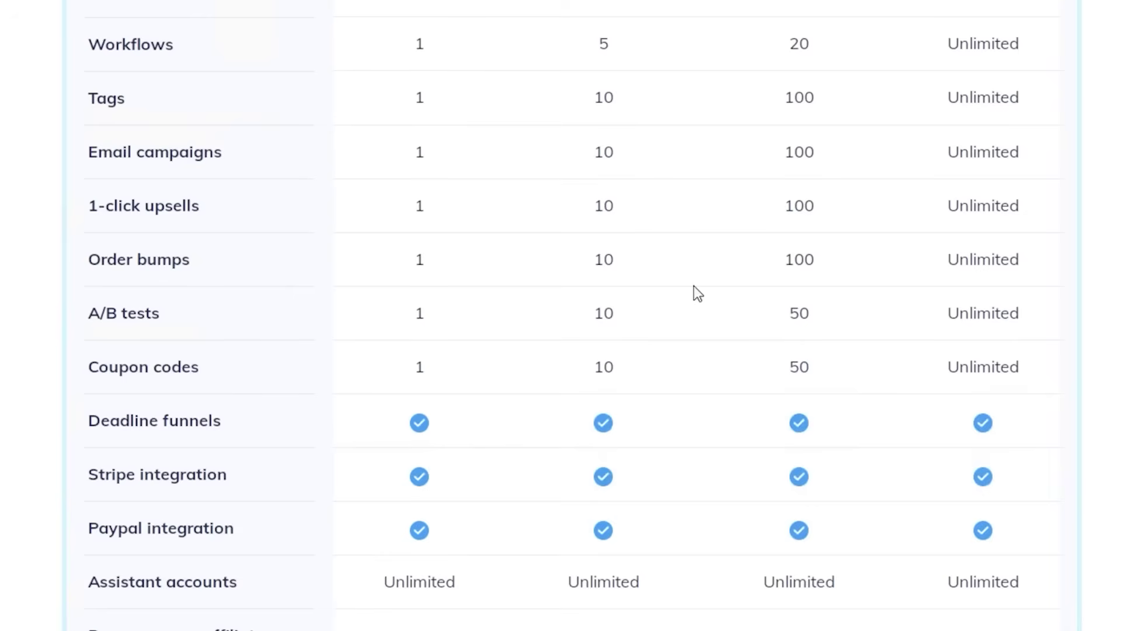
scroll(694, 292, "down", 2)
scroll(269, 68, "up", 2)
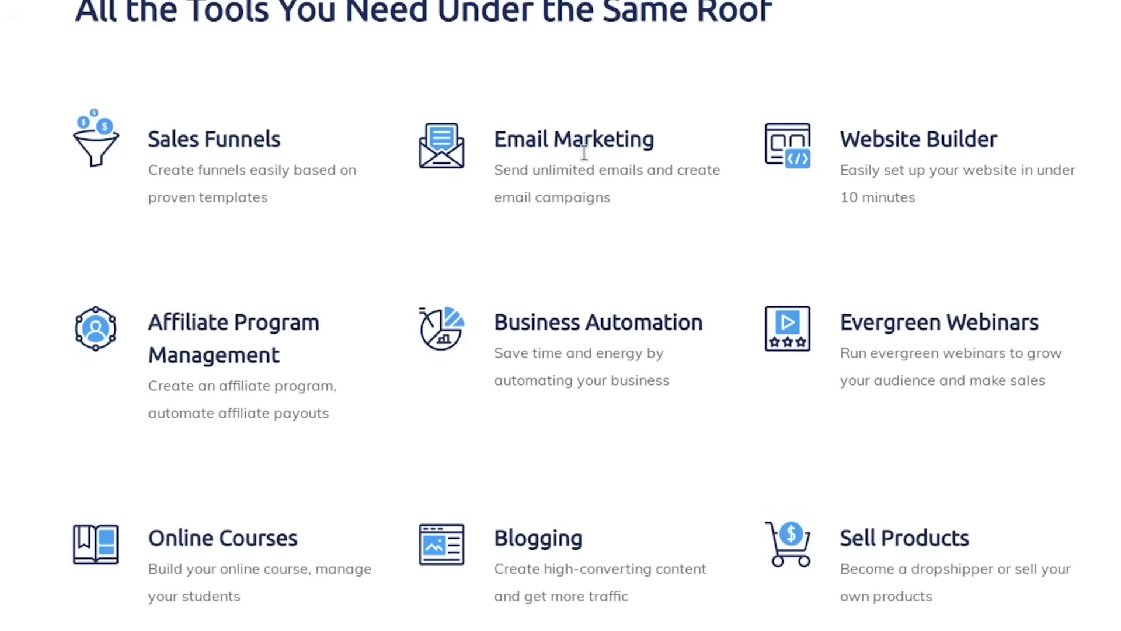
Scroll back up through the systeme.io homepage to its headline.
scroll(643, 159, "up", 2)
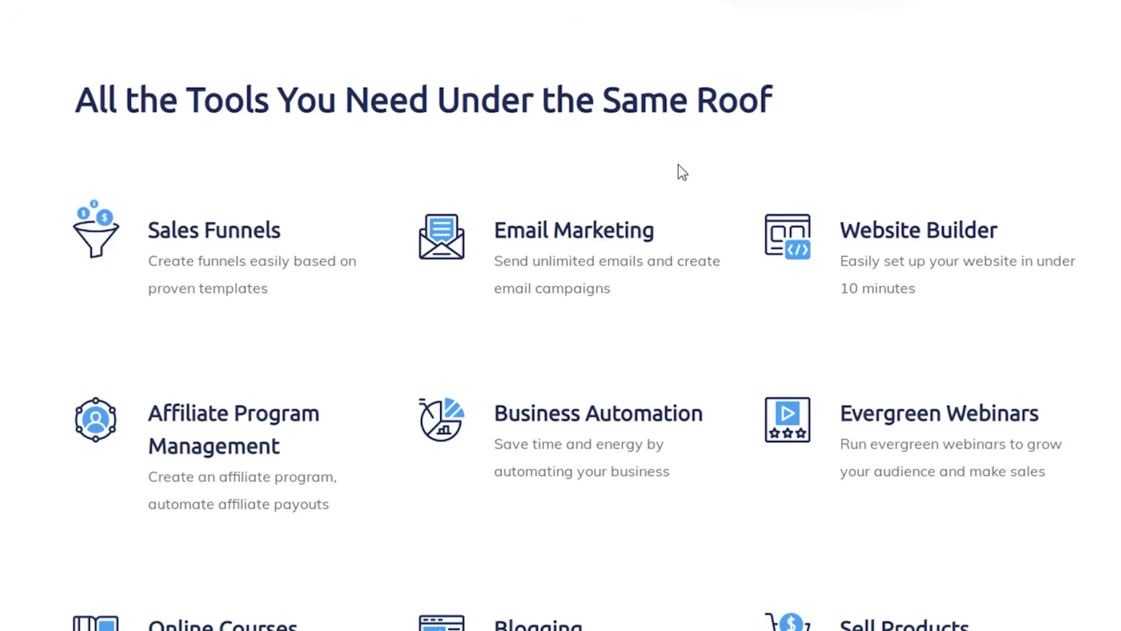
scroll(642, 176, "down", 2)
scroll(561, 167, "down", 2)
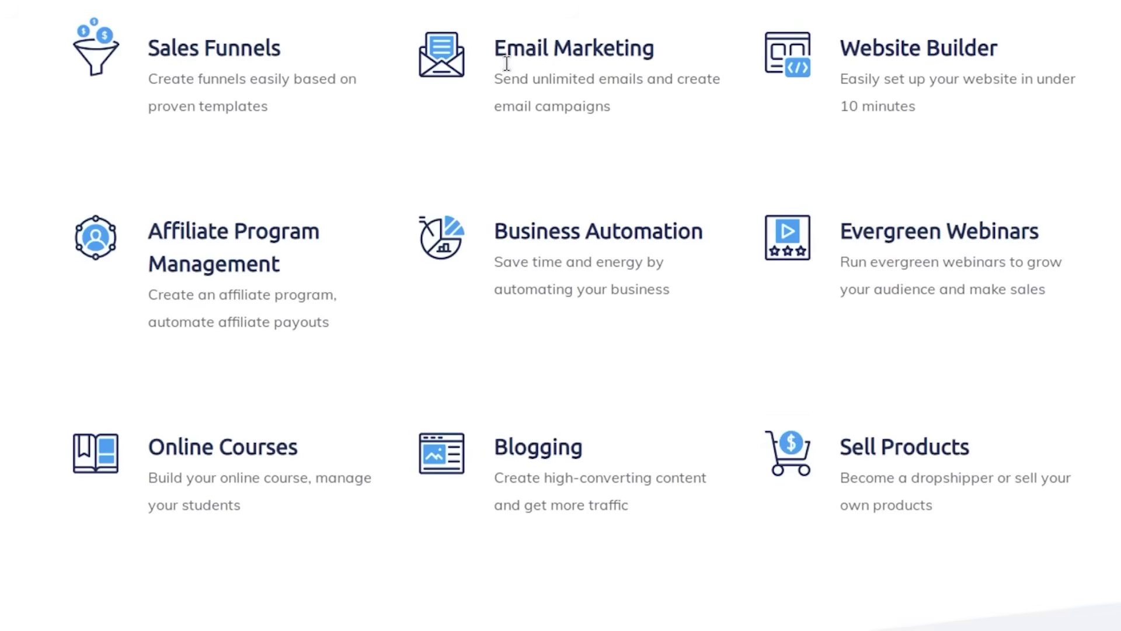
scroll(513, 150, "up", 6)
scroll(513, 150, "down", 2)
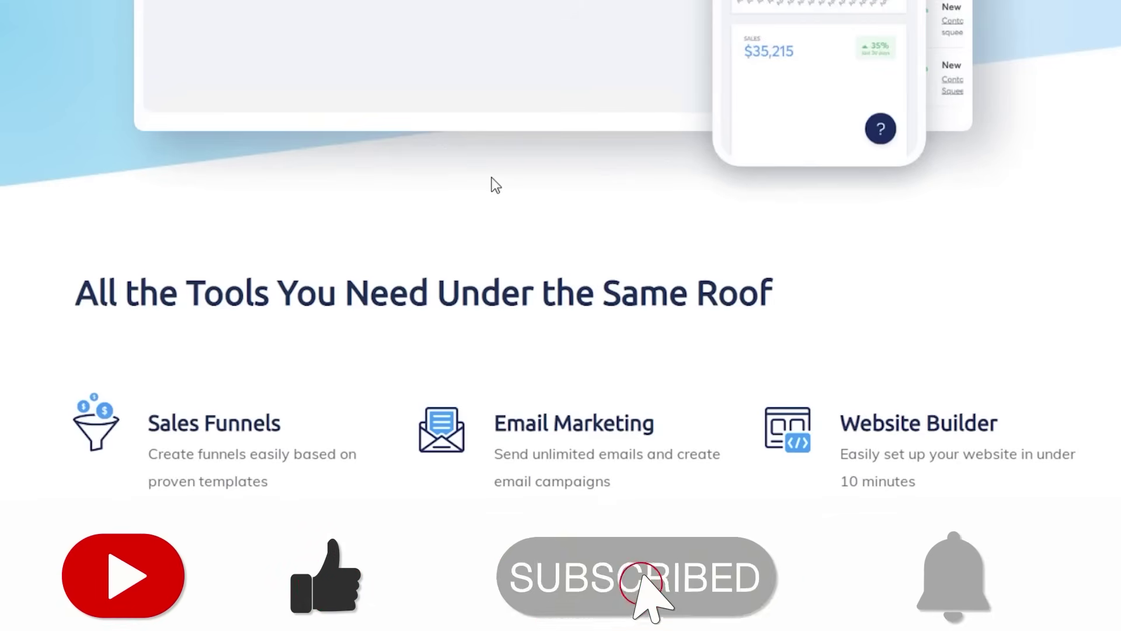
scroll(495, 185, "up", 5)
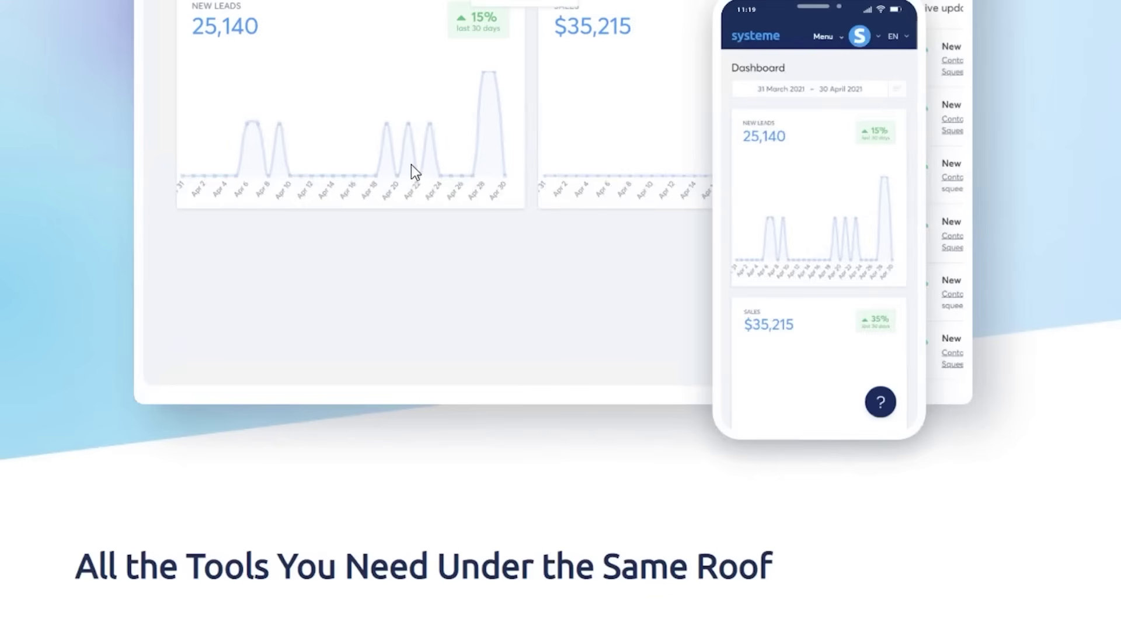
scroll(1079, 206, "up", 5)
scroll(1079, 206, "up", 3)
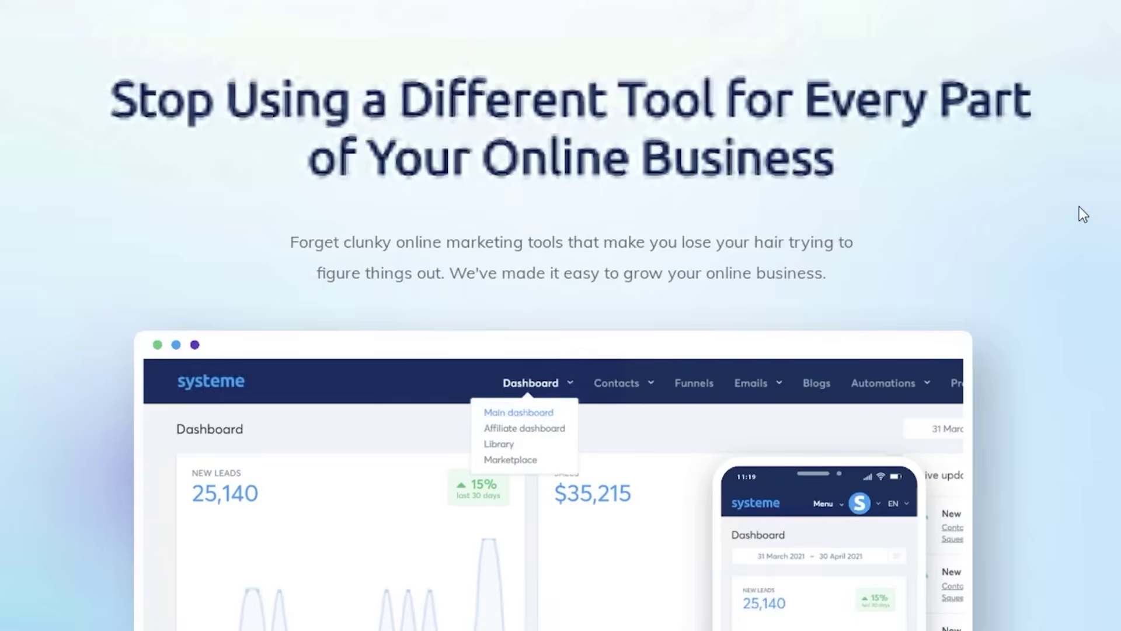
scroll(1078, 205, "up", 2)
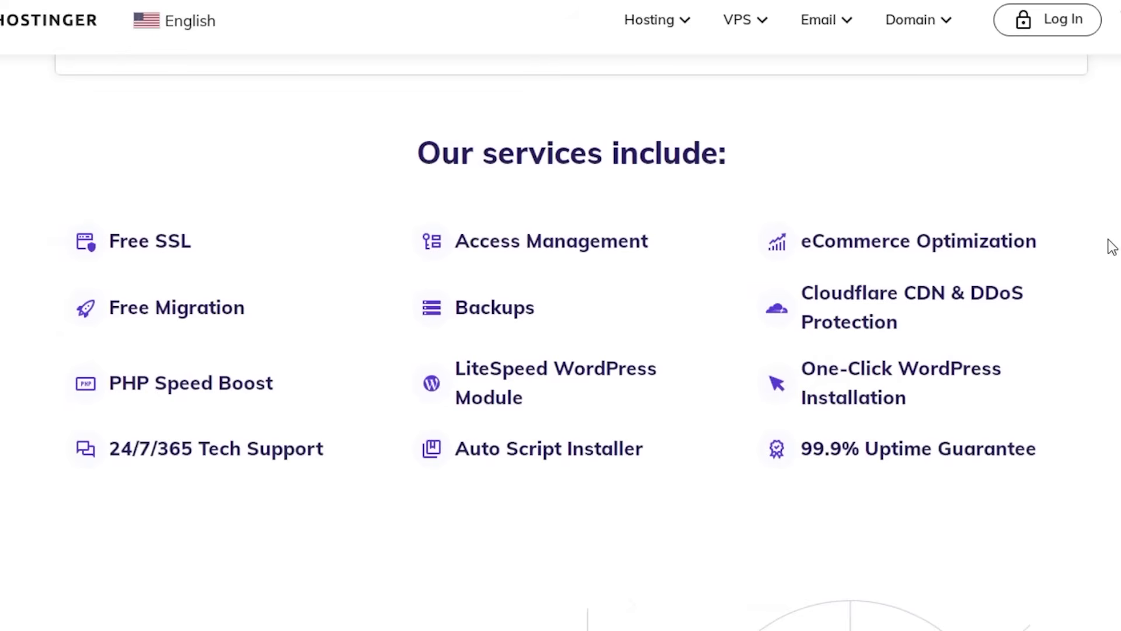